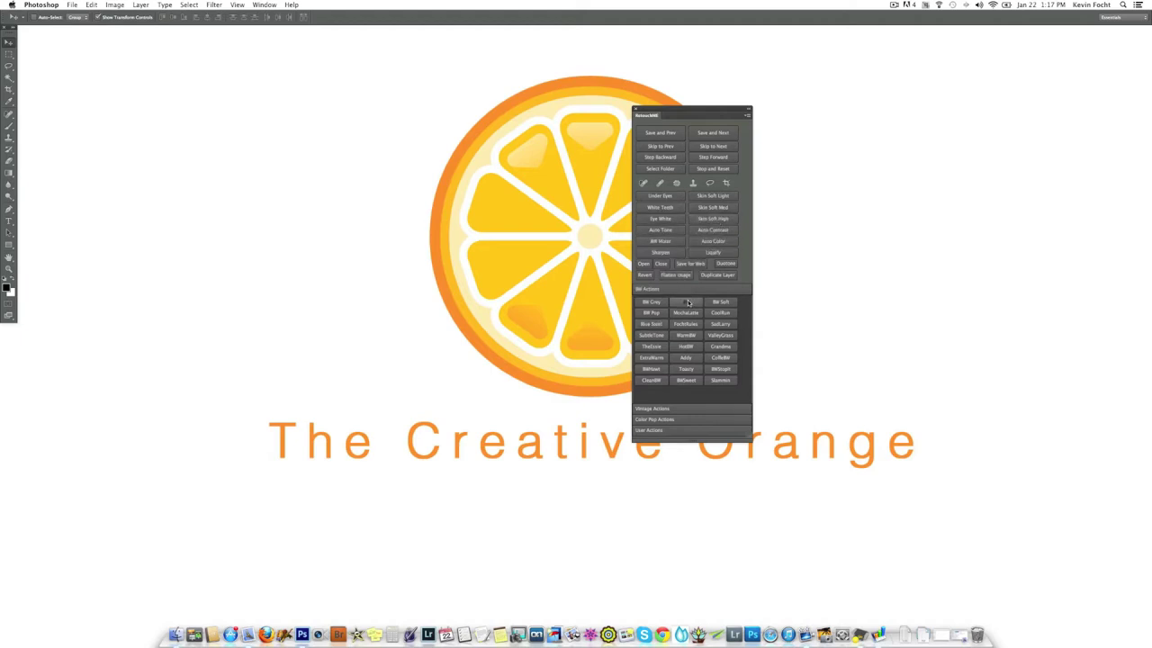
- Browse the Vintage, Color Pop, User Preset and BW action groups in the RetouchMe panel
{"action": "left_click", "coordinate": [655, 406]}
{"action": "left_click", "coordinate": [659, 421]}
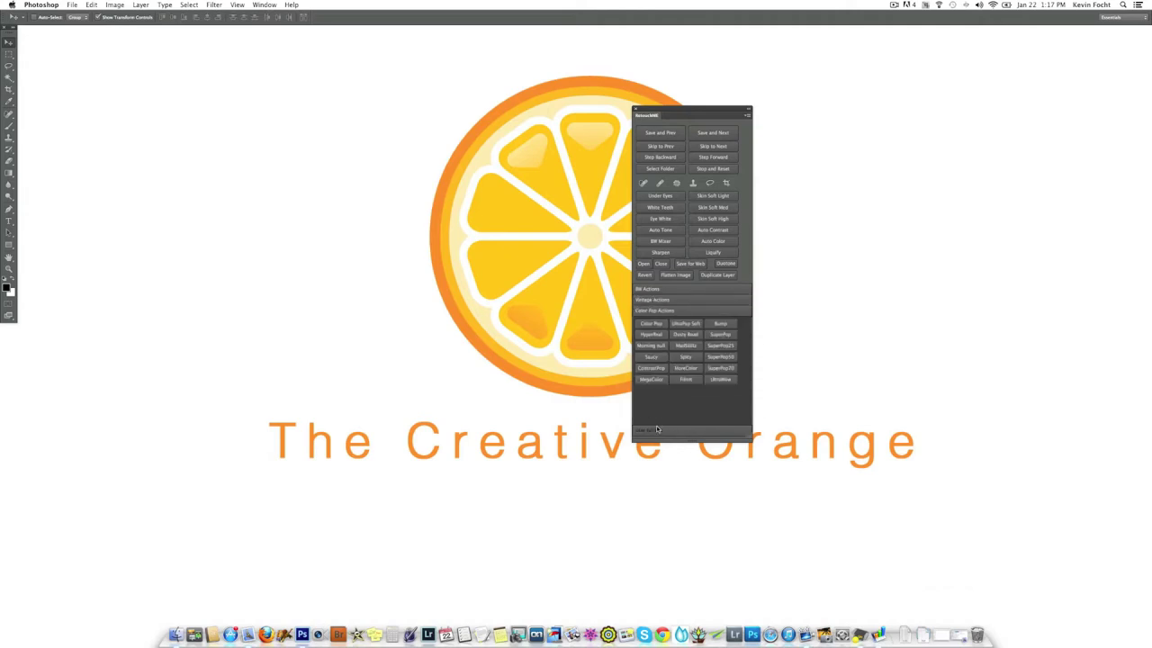
{"action": "left_click", "coordinate": [656, 430]}
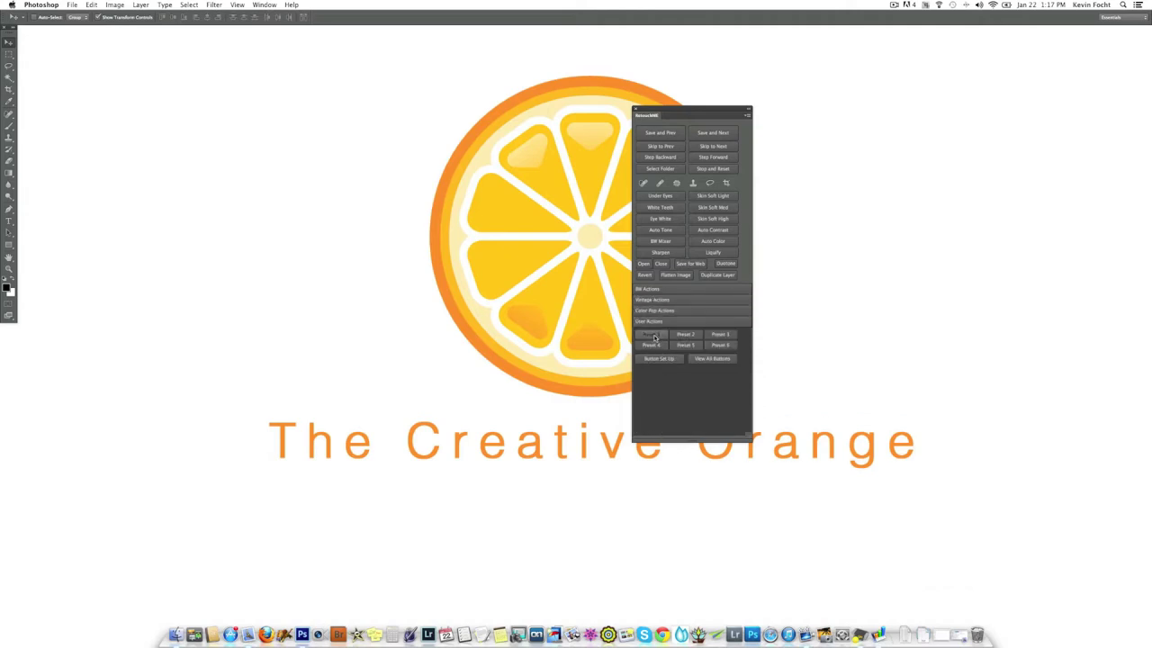
{"action": "left_click", "coordinate": [654, 289]}
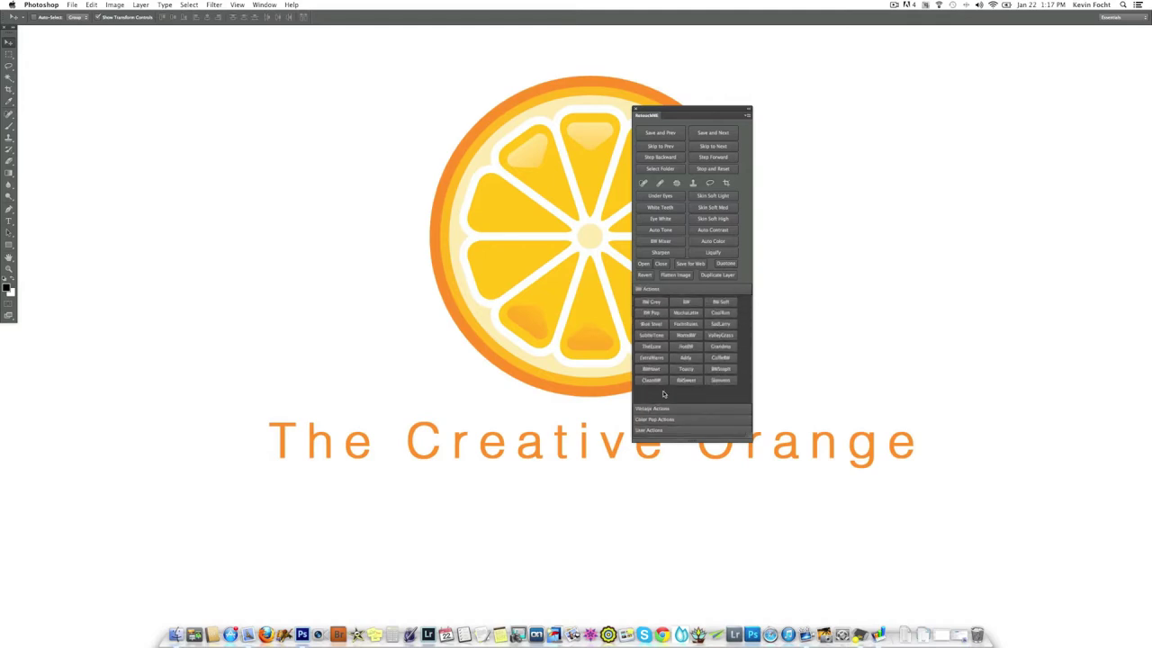
- Set the wedding folder as the source and its finals subfolder as the output folder
{"action": "left_click", "coordinate": [672, 169]}
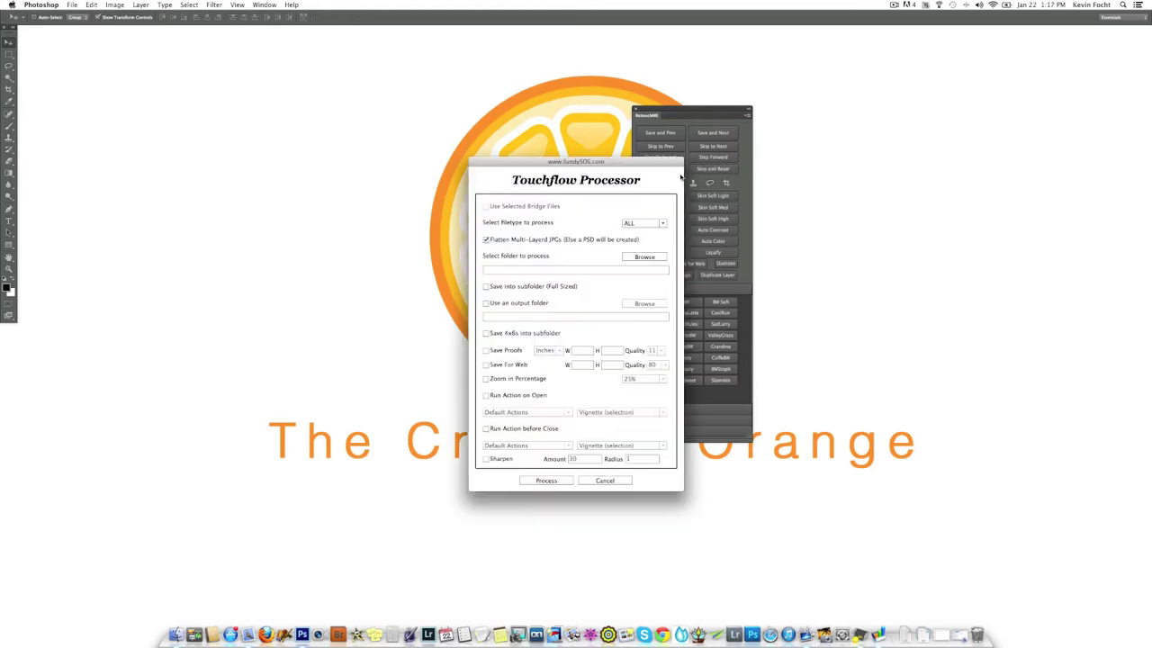
{"action": "left_click", "coordinate": [637, 258]}
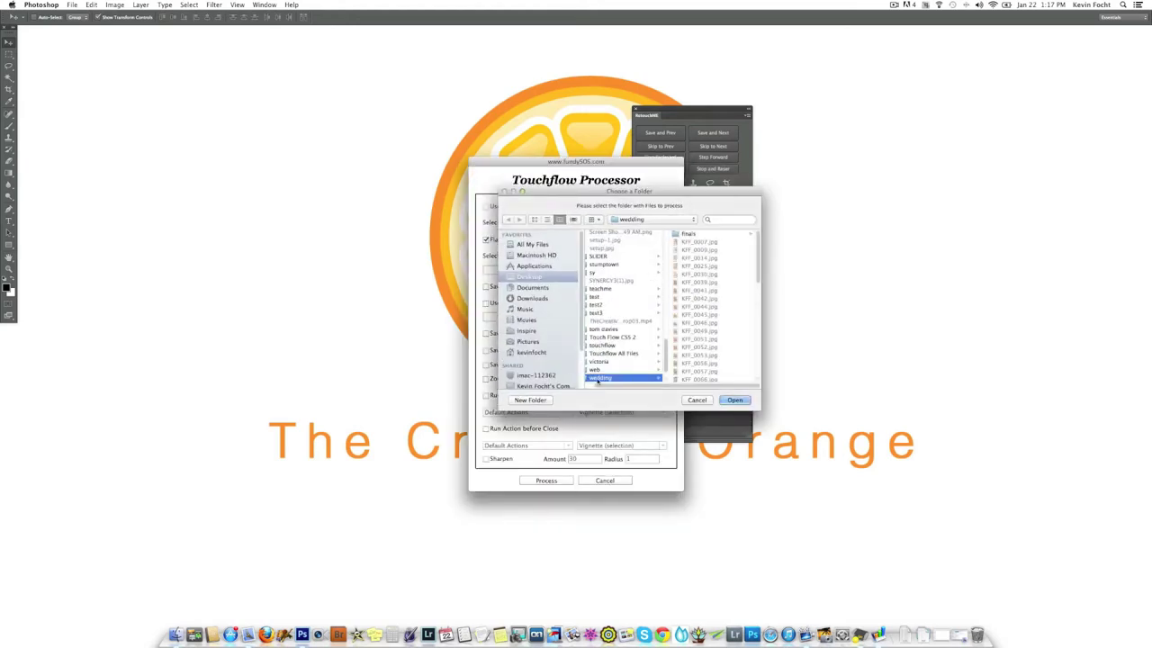
{"action": "left_click", "coordinate": [736, 401]}
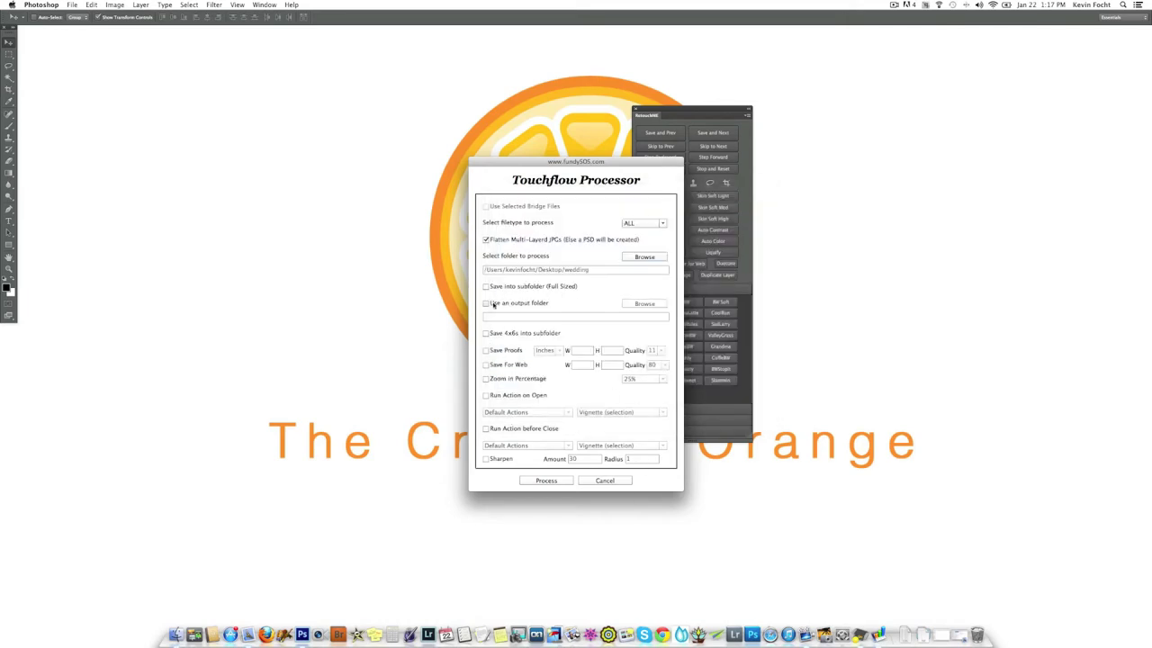
{"action": "left_click", "coordinate": [486, 303]}
{"action": "left_click", "coordinate": [643, 305]}
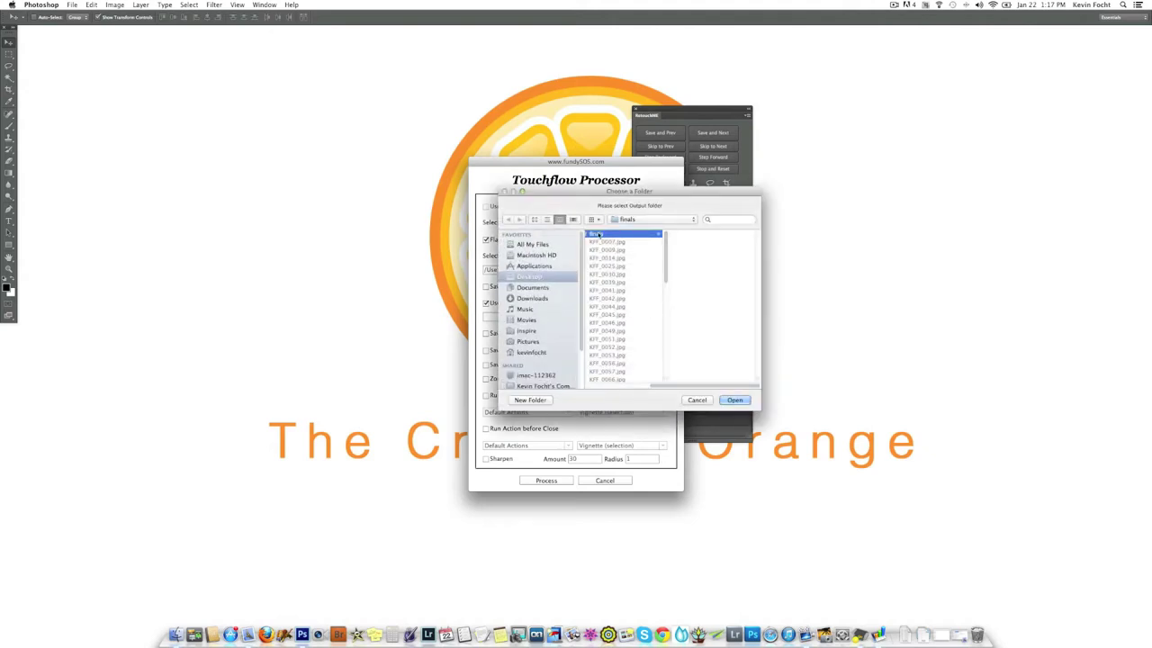
{"action": "left_click", "coordinate": [734, 400]}
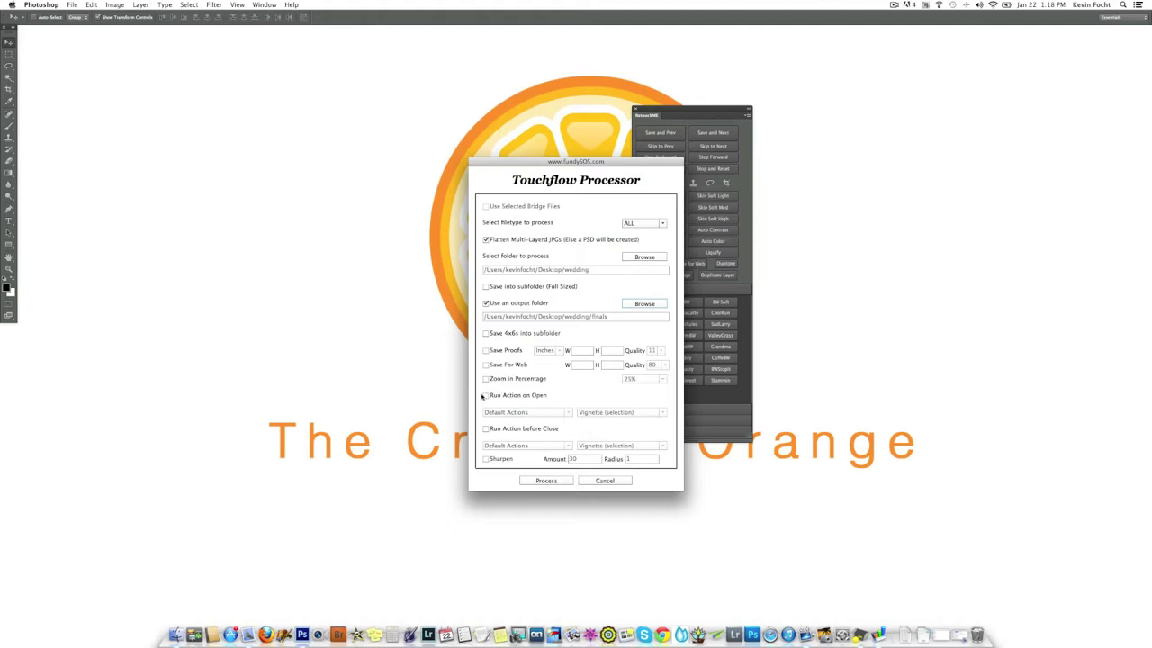
- Open images at 25% zoom with no action run on open, and start processing
{"action": "left_click", "coordinate": [486, 379]}
{"action": "left_click", "coordinate": [486, 395]}
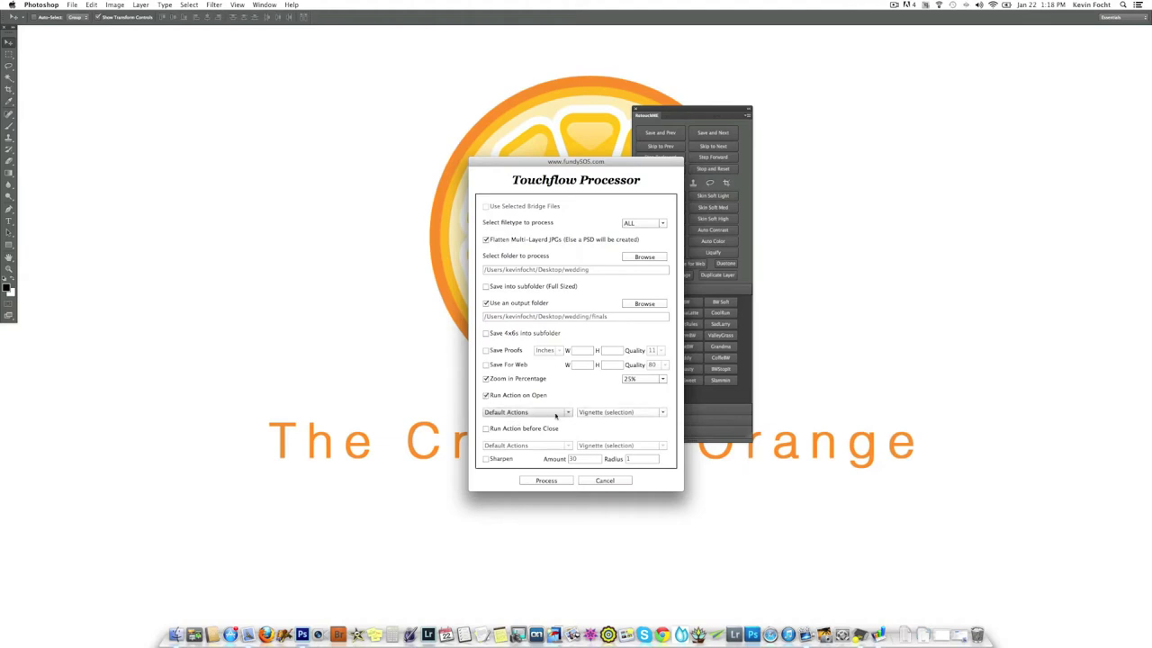
{"action": "left_click", "coordinate": [486, 395]}
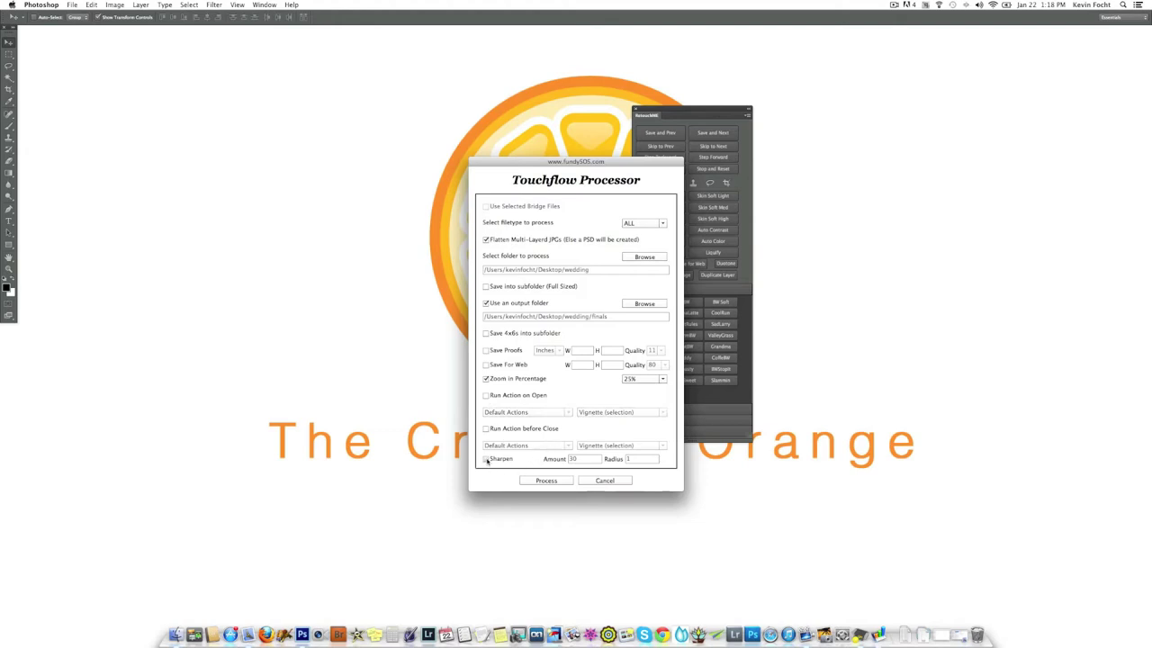
{"action": "left_click", "coordinate": [554, 482]}
- Start the batch, give the flower photo SubtleTone and save it, then skip the gift-table shot
{"action": "left_click", "coordinate": [548, 481]}
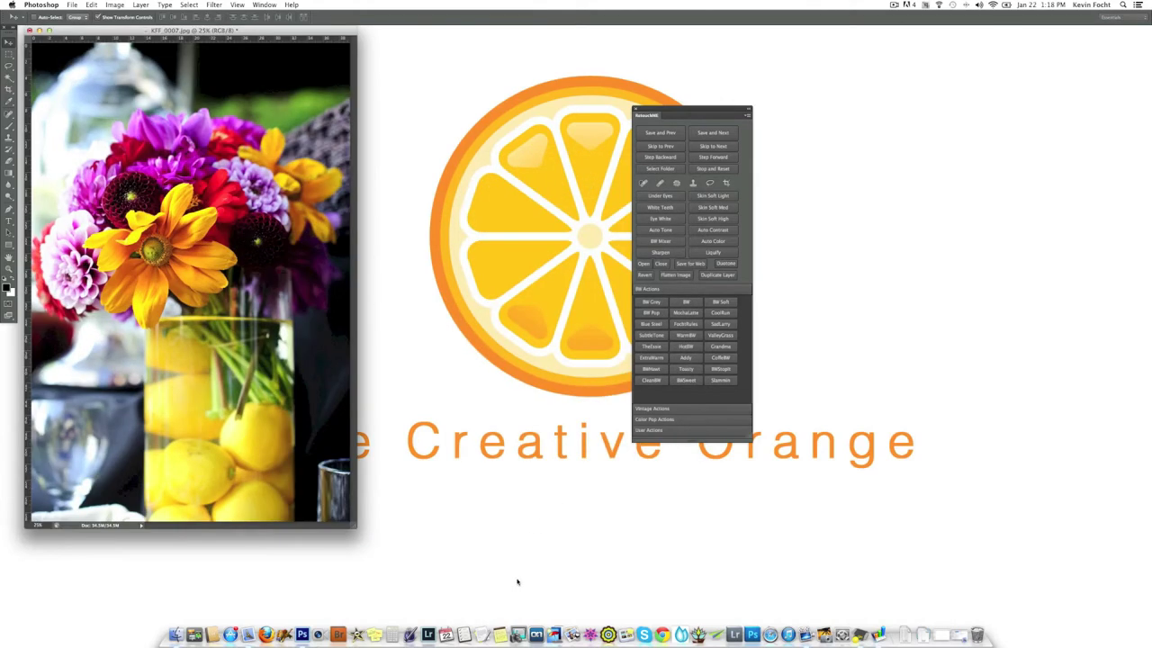
{"action": "left_click_drag", "start_coordinate": [268, 33], "coordinate": [307, 49]}
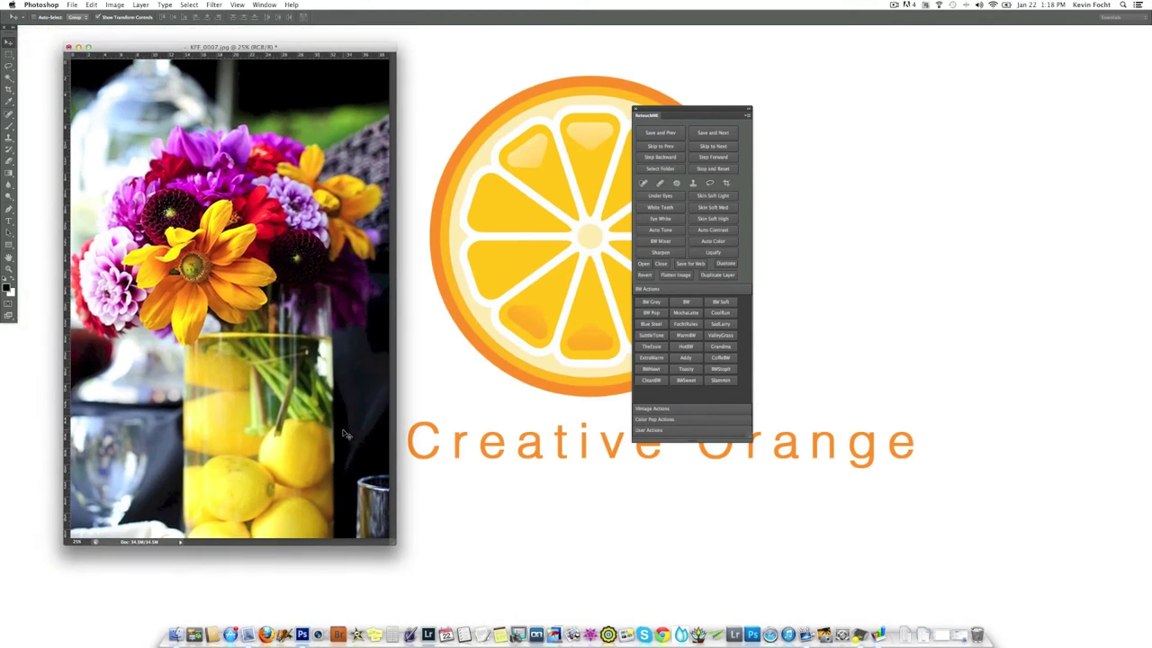
{"action": "left_click", "coordinate": [660, 332]}
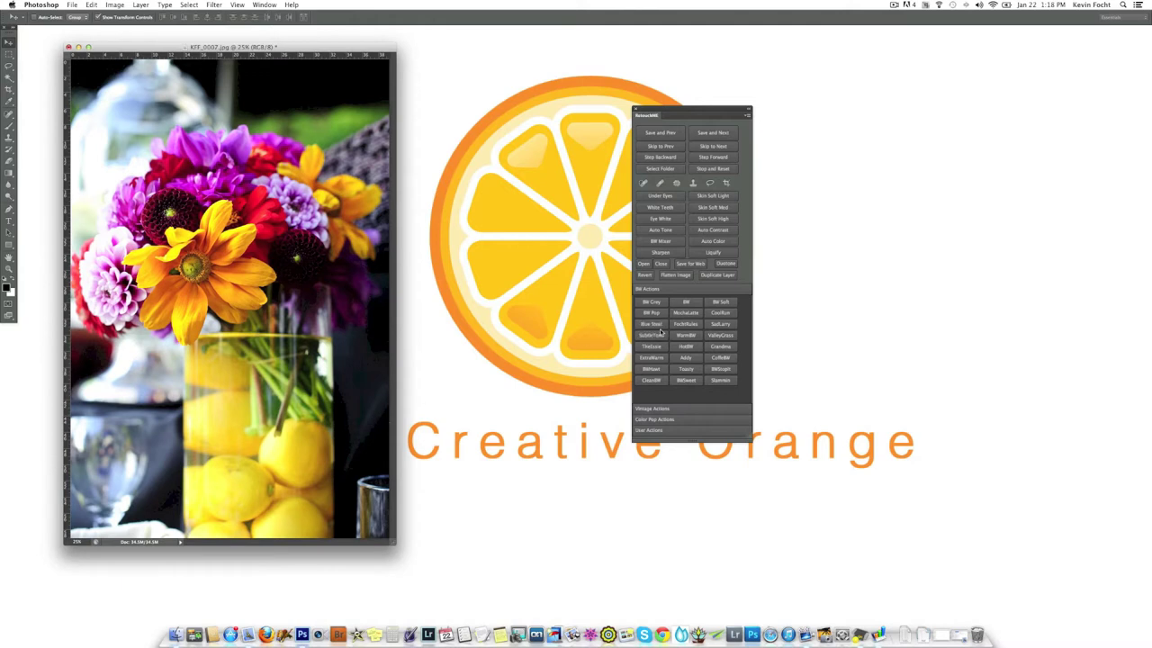
{"action": "left_click", "coordinate": [702, 134]}
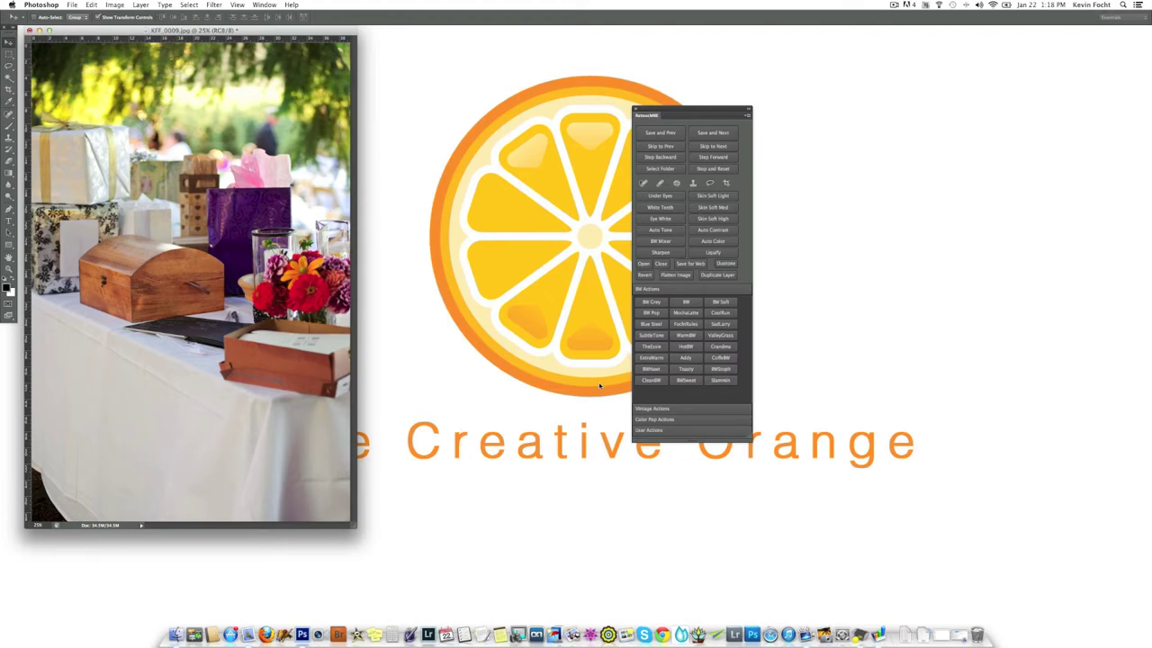
{"action": "left_click", "coordinate": [711, 146]}
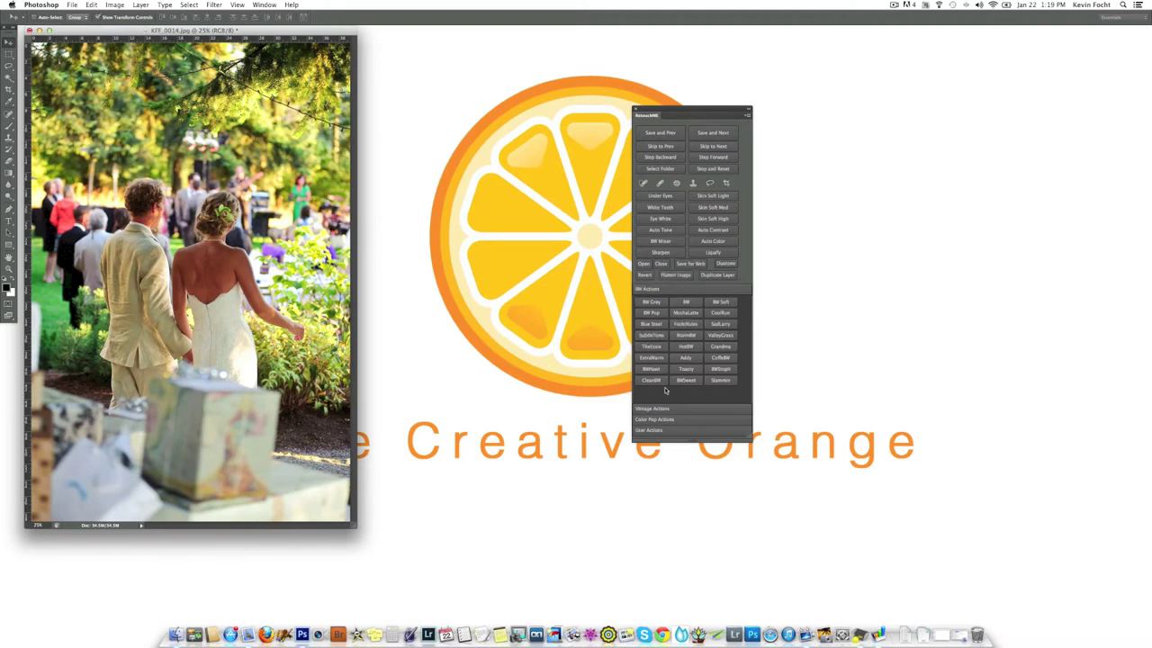
- Try Color Pop on the couple photo and skip it, then apply HyperReal to the bride portrait
{"action": "left_click", "coordinate": [664, 420]}
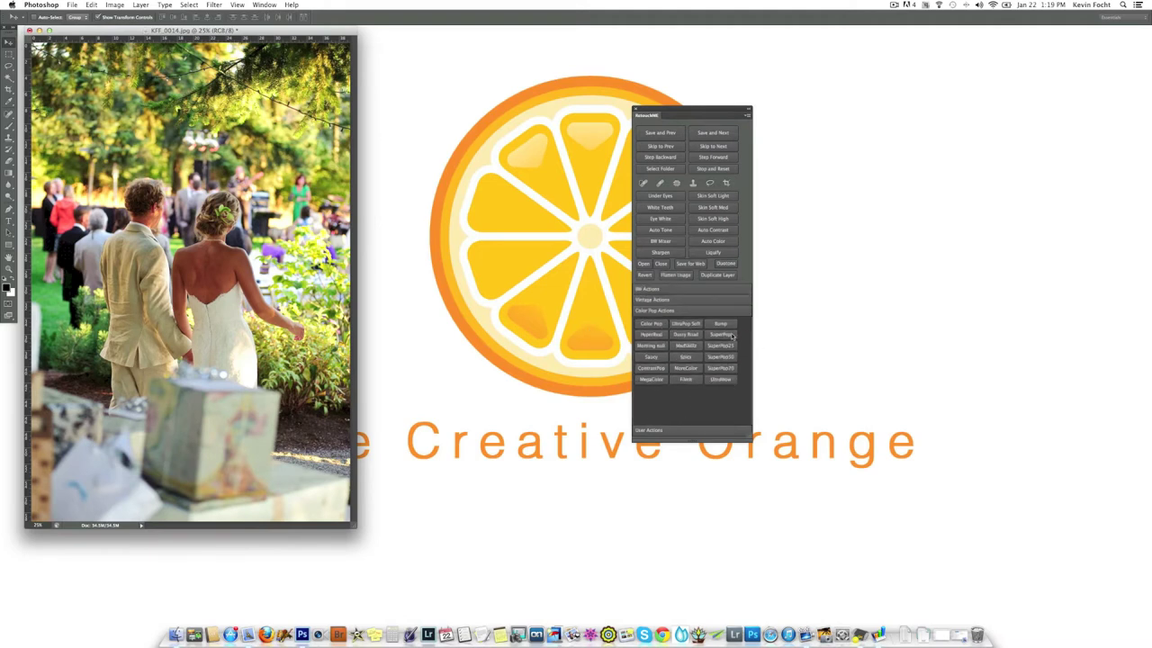
{"action": "left_click", "coordinate": [650, 325]}
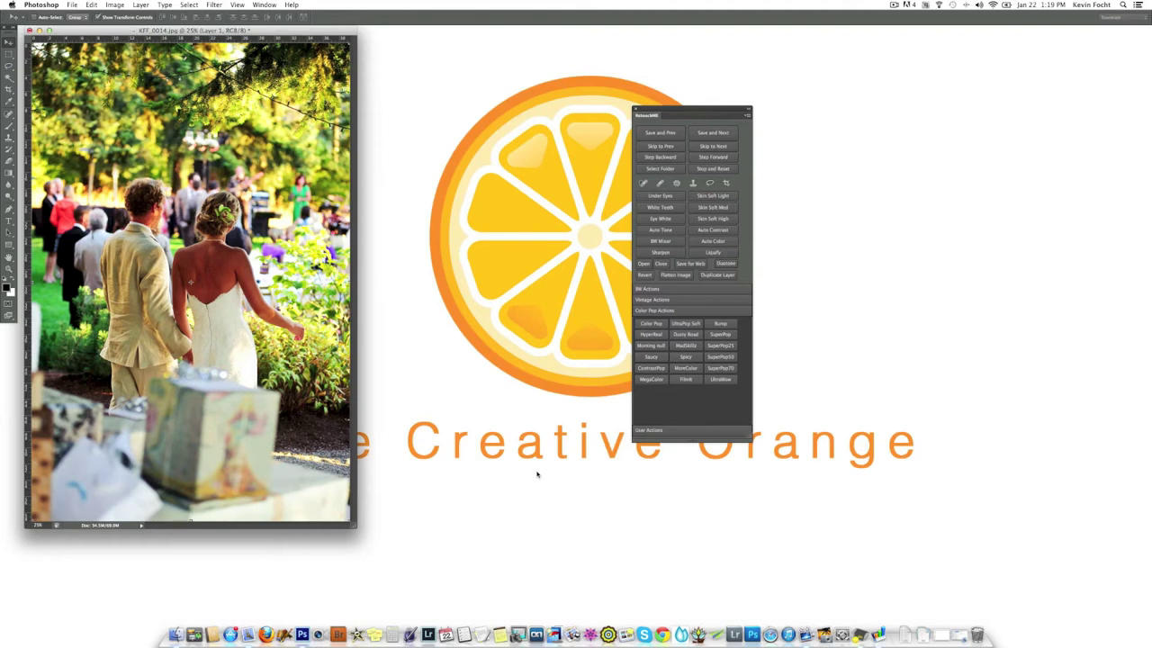
{"action": "left_click", "coordinate": [712, 146]}
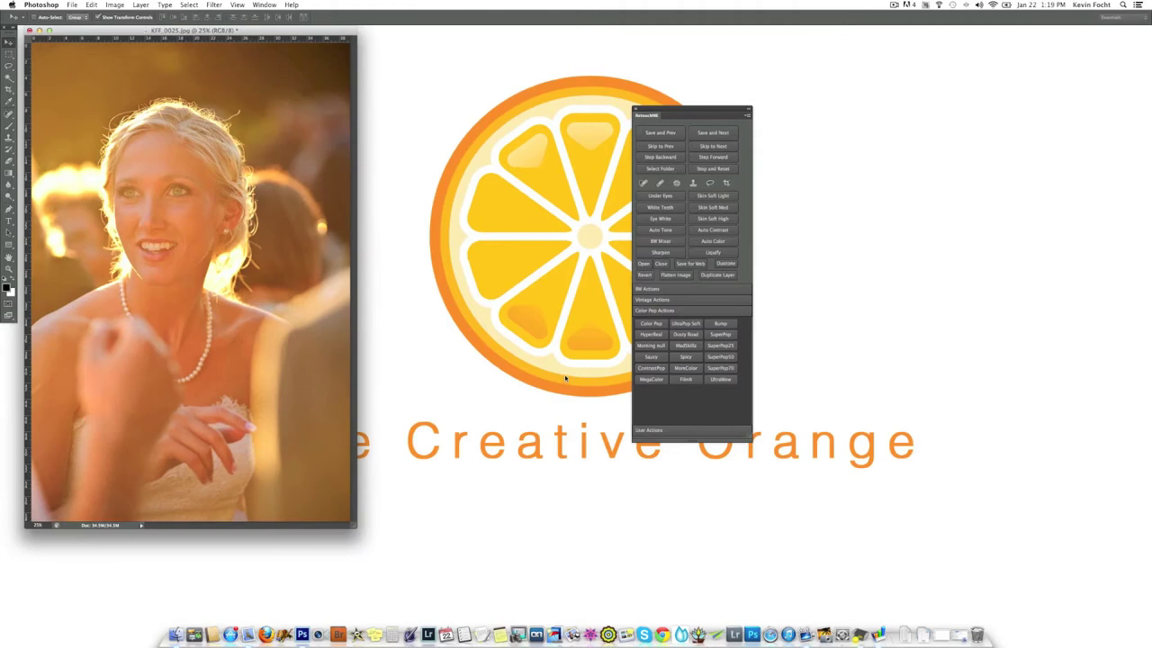
{"action": "left_click", "coordinate": [648, 334]}
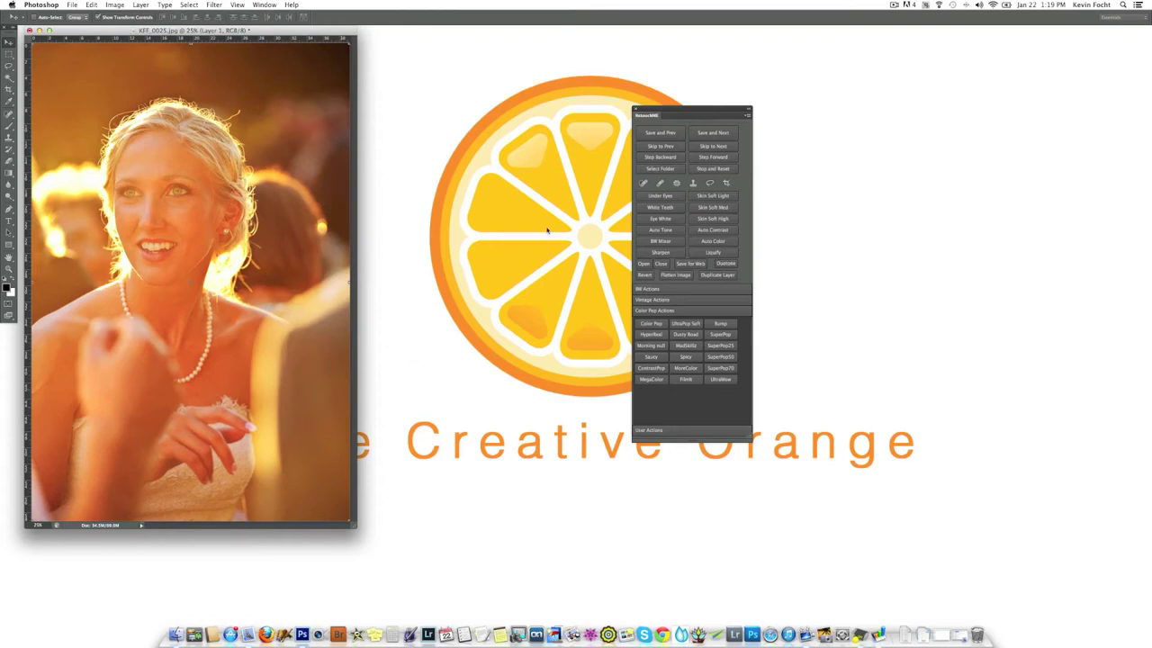
{"action": "left_click", "coordinate": [643, 182]}
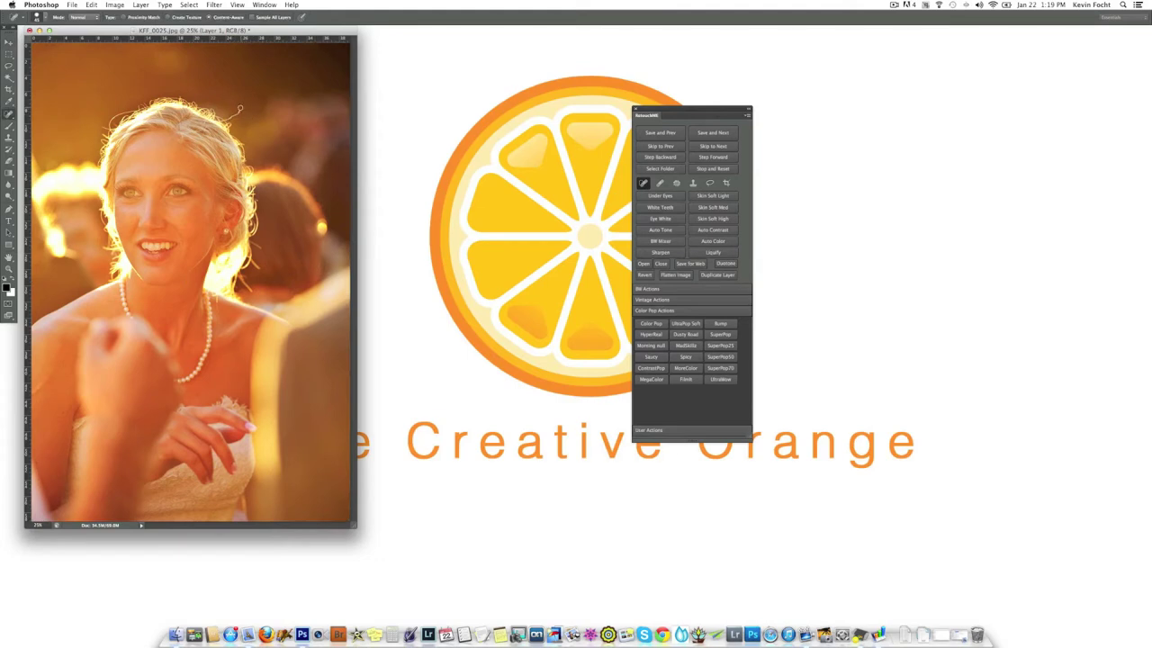
- Flatten the bride portrait and start the Eye Bags retouch with a Lighten clone brush at 25%
{"action": "left_click", "coordinate": [144, 6]}
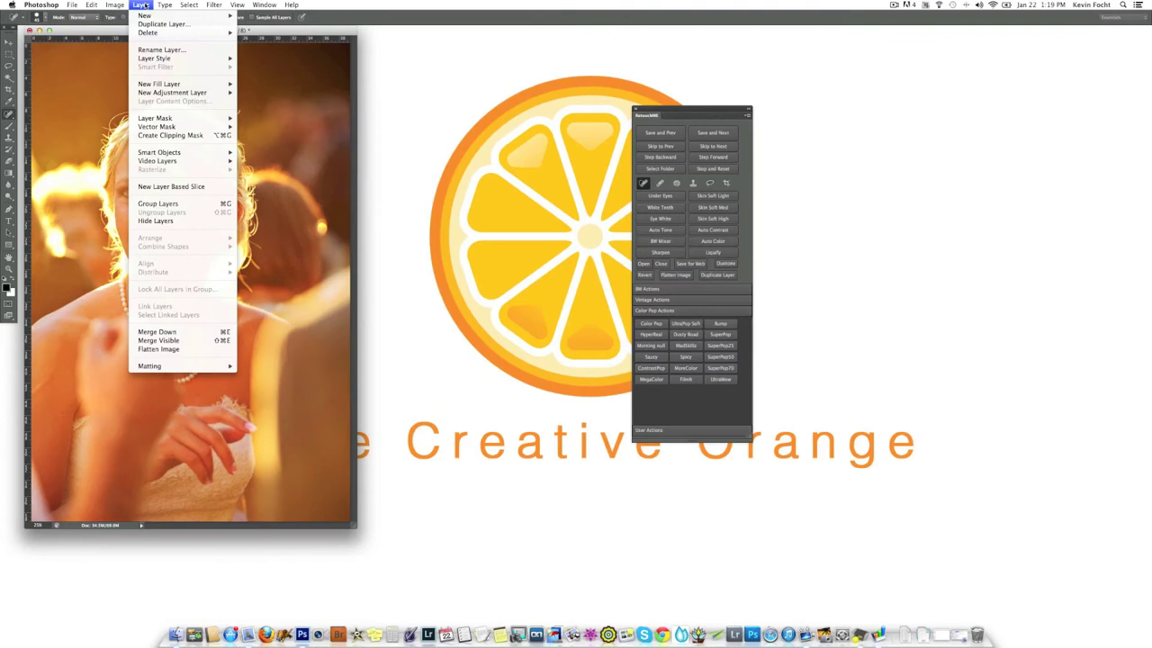
{"action": "left_click", "coordinate": [178, 349]}
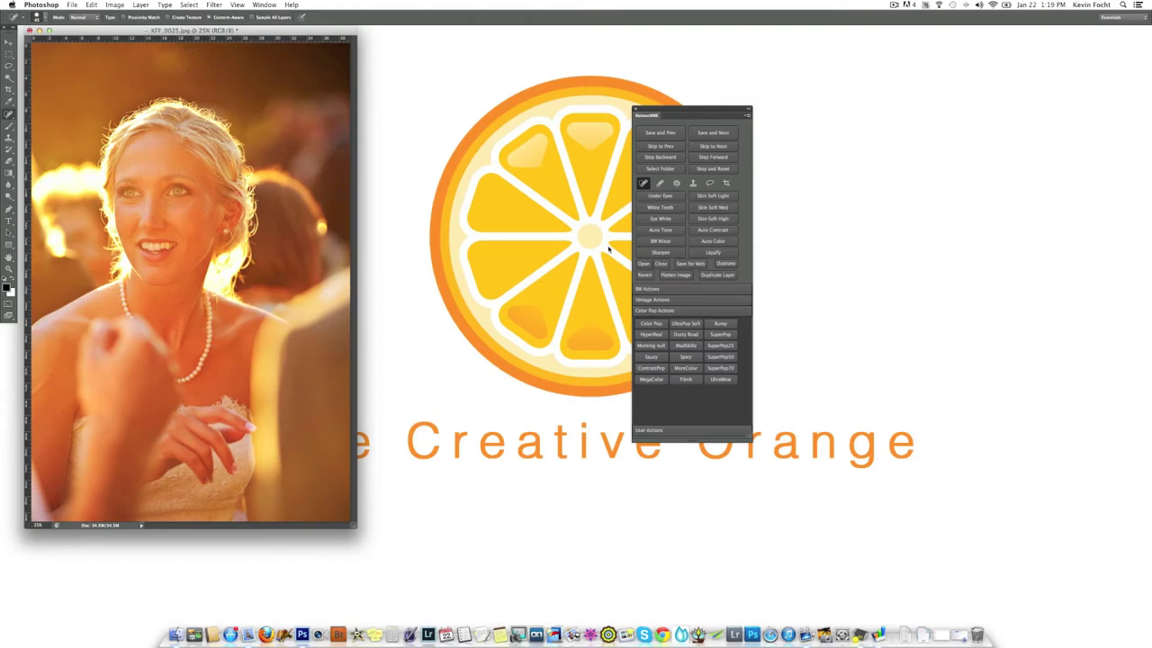
{"action": "left_click", "coordinate": [655, 197]}
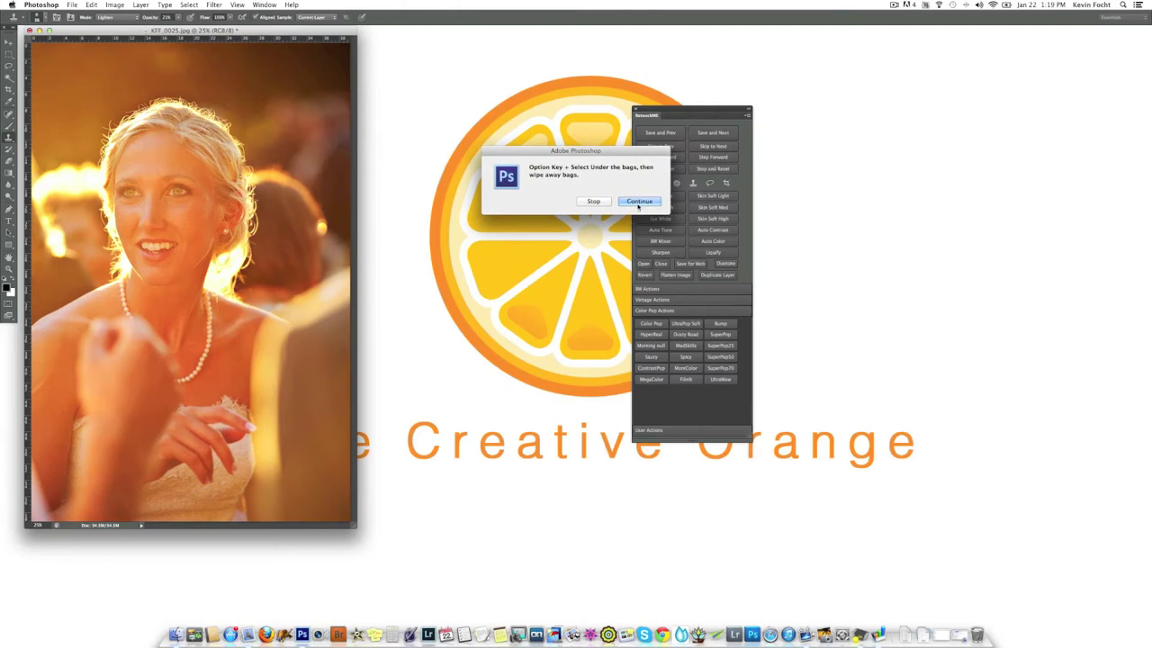
{"action": "left_click", "coordinate": [639, 201]}
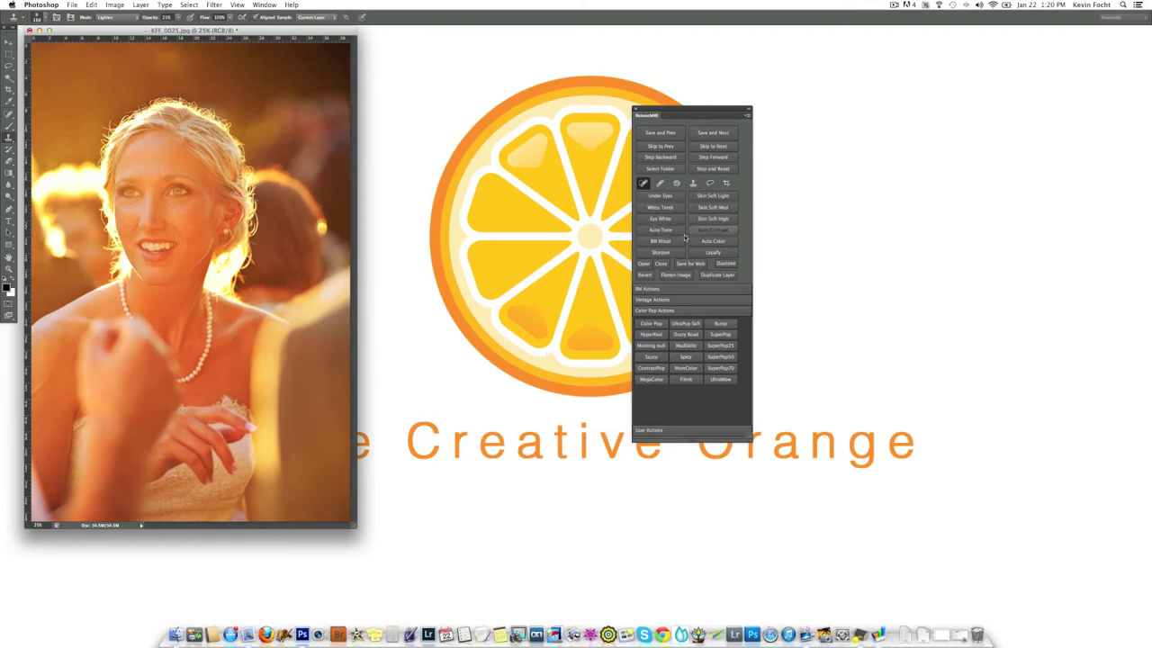
- Run the Eye White action, paint the bride's eye whites, and finish it to advance
{"action": "left_click", "coordinate": [666, 219]}
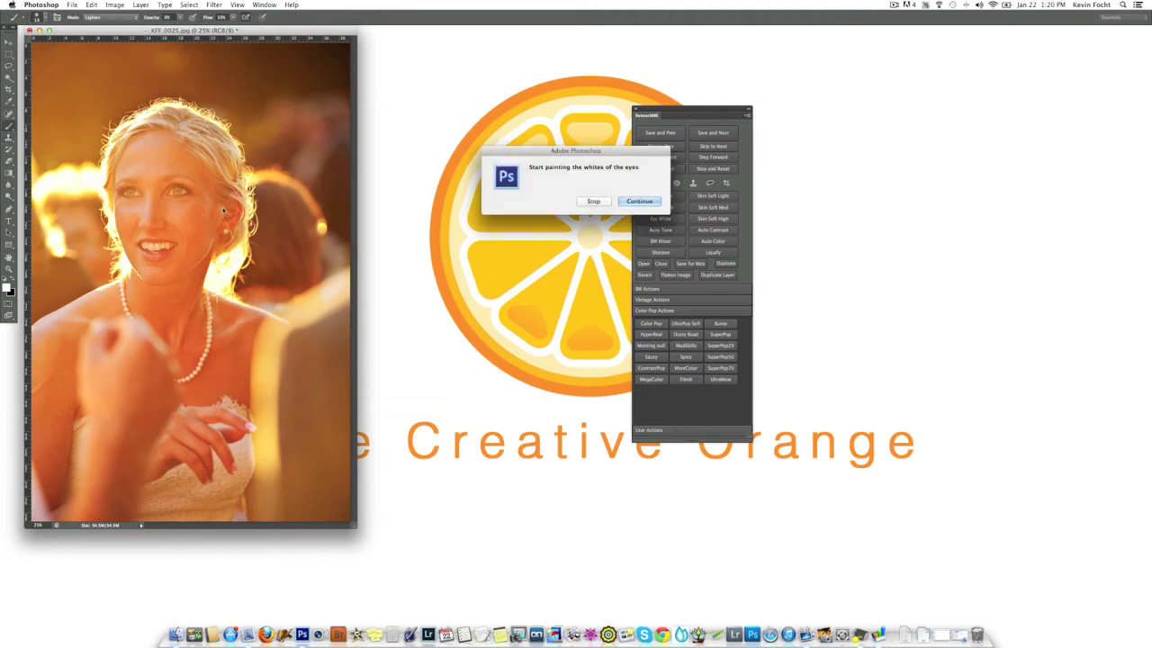
{"action": "left_click", "coordinate": [646, 200]}
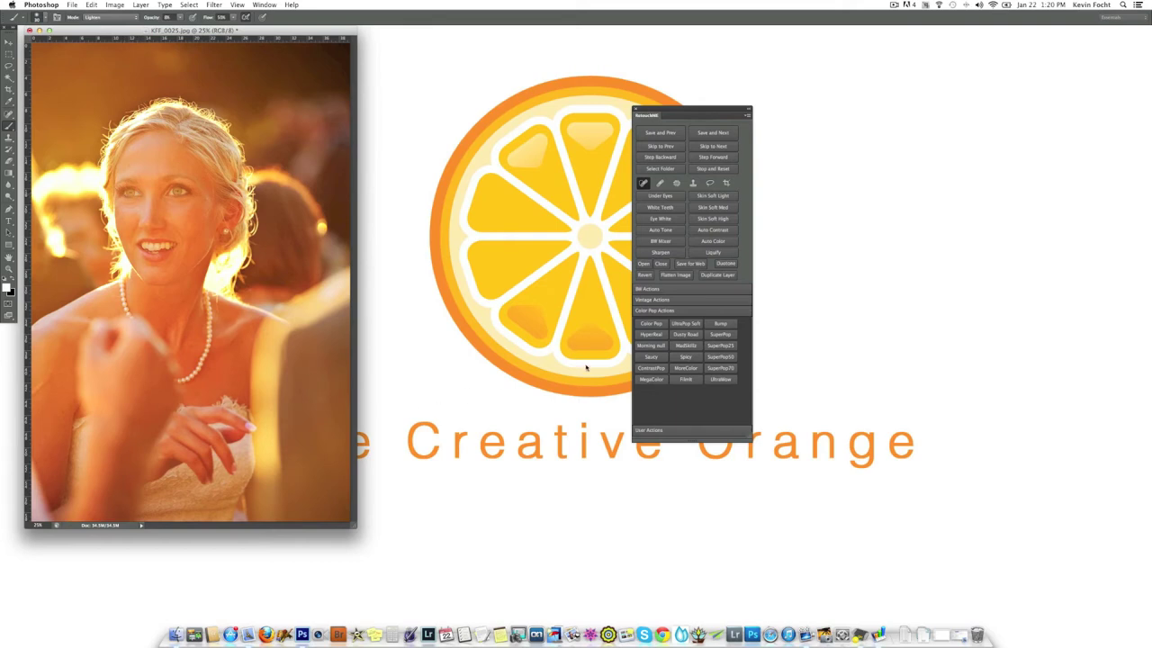
{"action": "left_click", "coordinate": [652, 218]}
{"action": "left_click", "coordinate": [594, 206]}
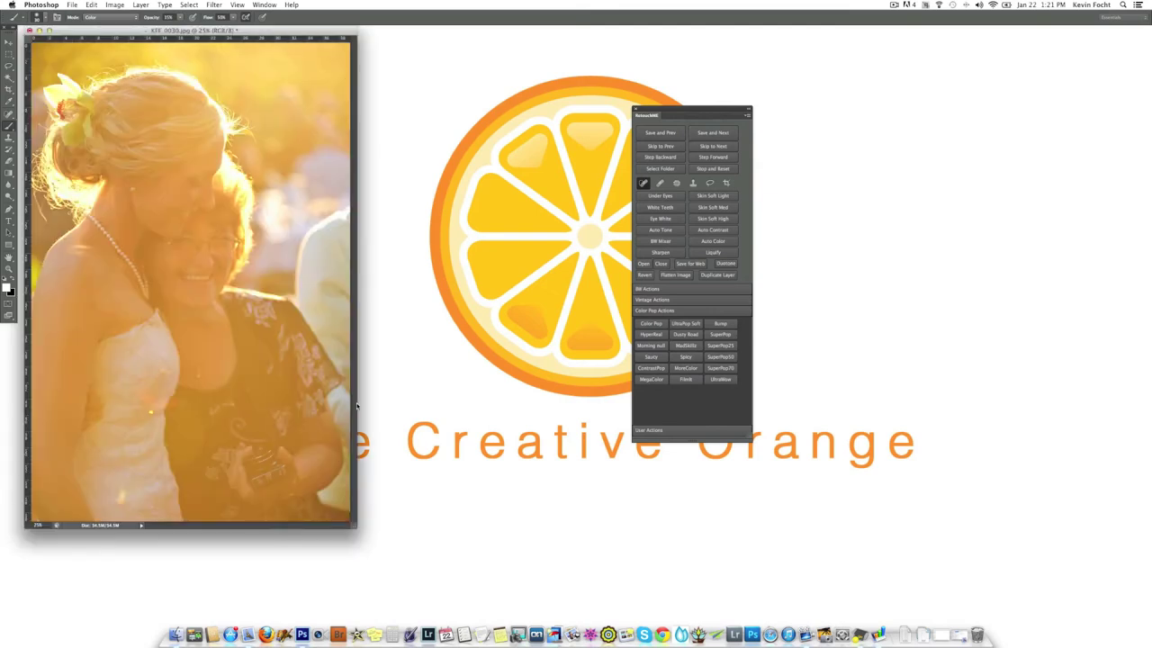
- Apply Color Pop, convert the embrace photo to black and white with BW Pop, and save it
{"action": "left_click", "coordinate": [649, 323]}
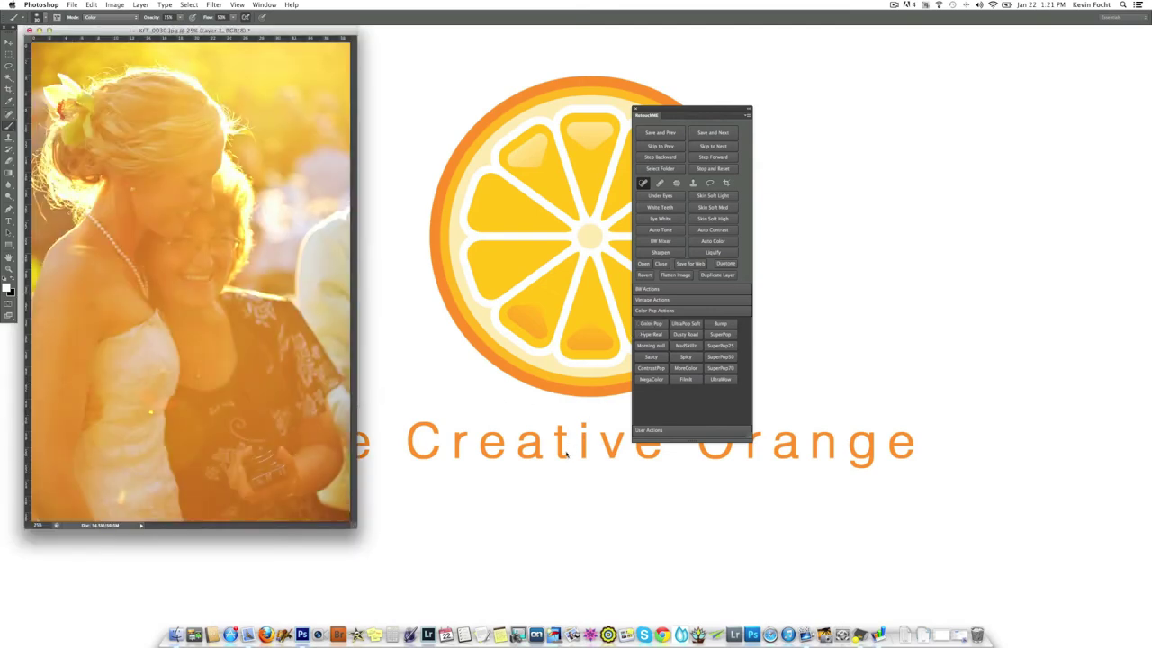
{"action": "left_click", "coordinate": [655, 289]}
{"action": "left_click", "coordinate": [687, 302]}
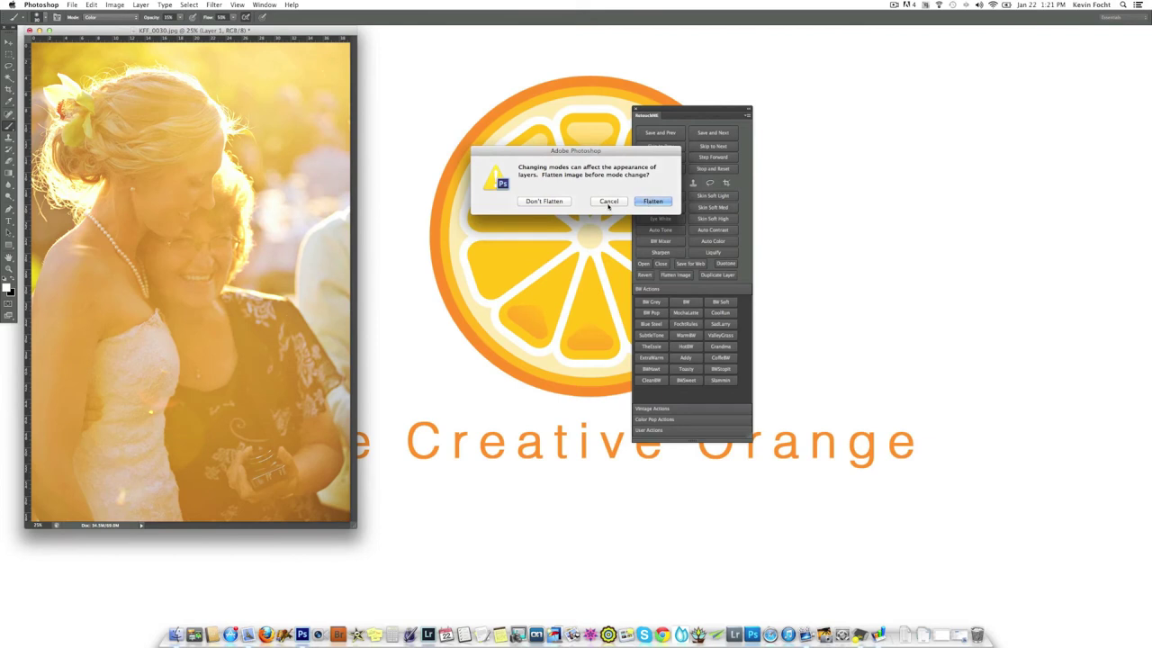
{"action": "left_click", "coordinate": [642, 202]}
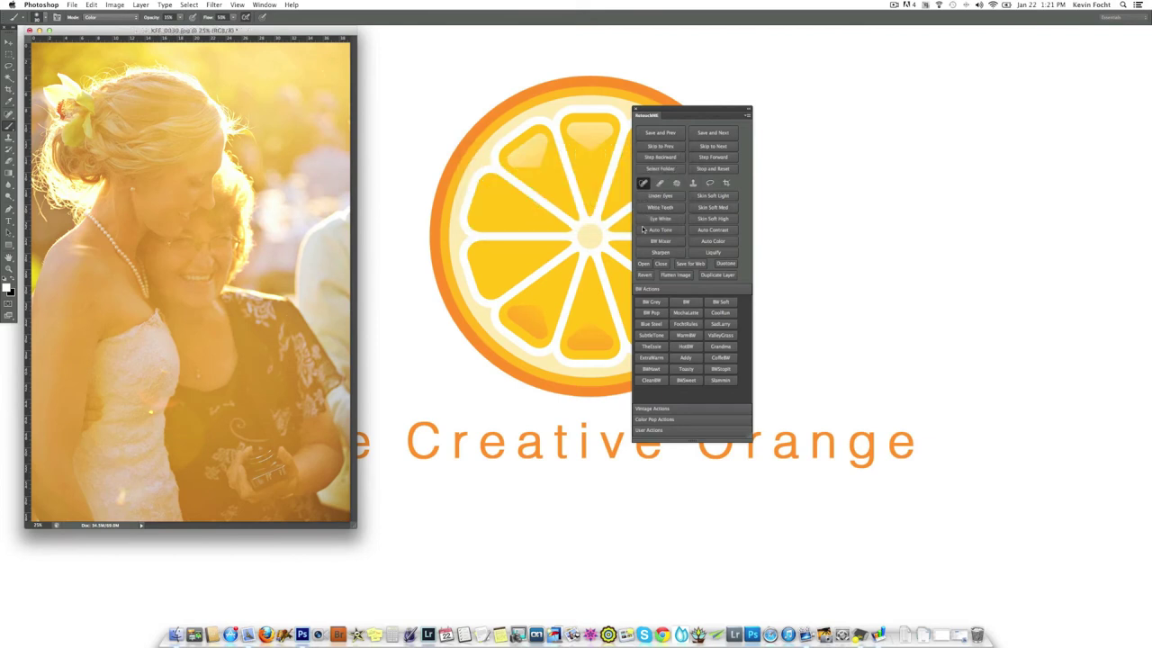
{"action": "left_click", "coordinate": [657, 315]}
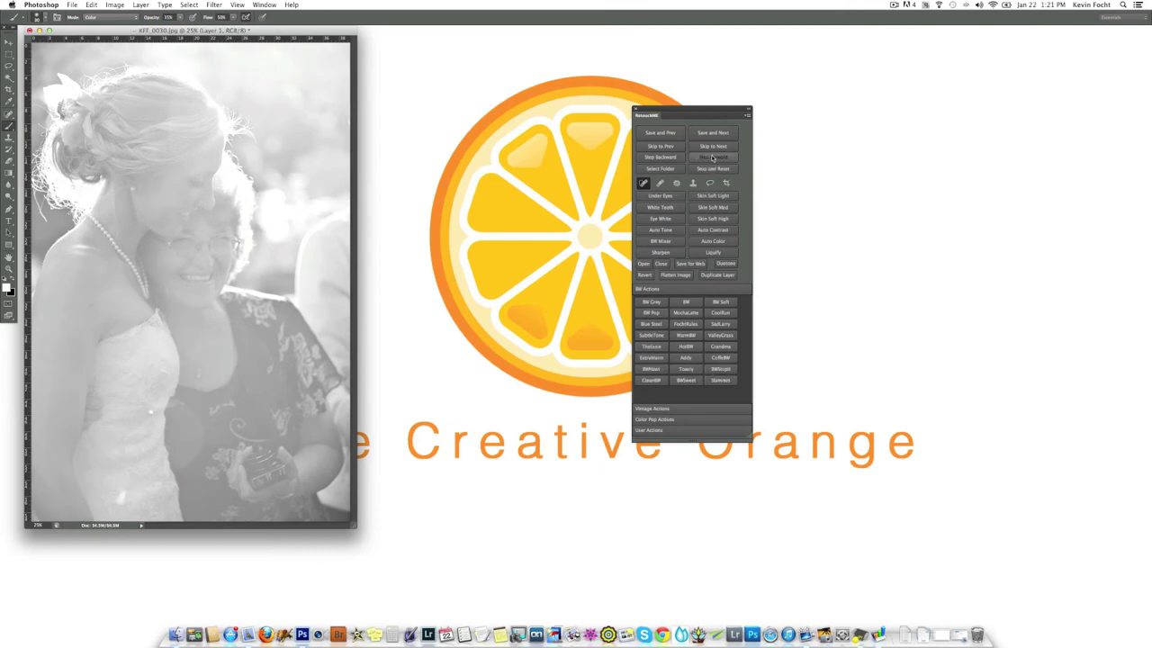
{"action": "left_click", "coordinate": [715, 133]}
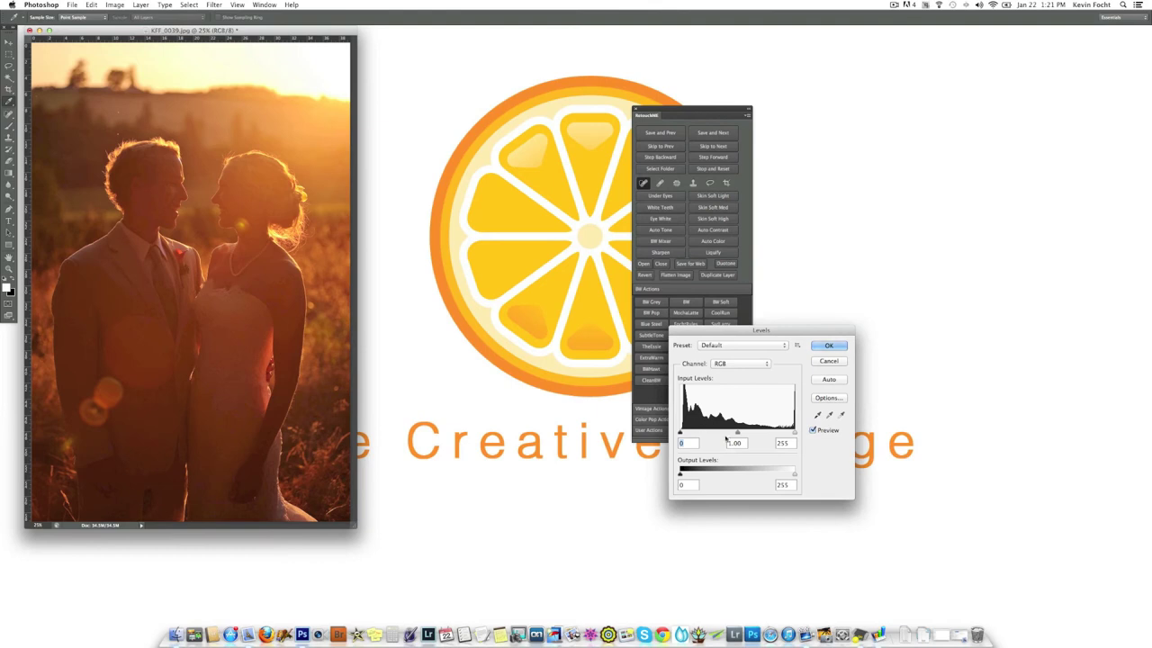
- Raise the Levels midtones to about 1.5 and apply the Dream vintage look
{"action": "left_click_drag", "start_coordinate": [736, 432], "coordinate": [719, 434]}
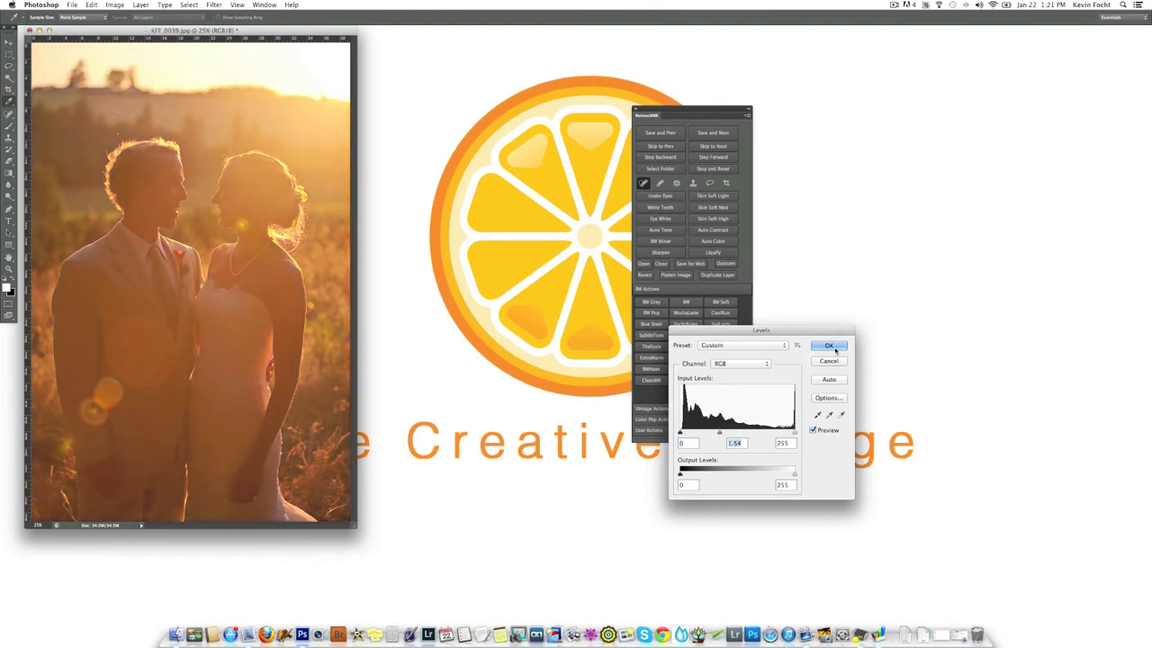
{"action": "key", "text": "Return"}
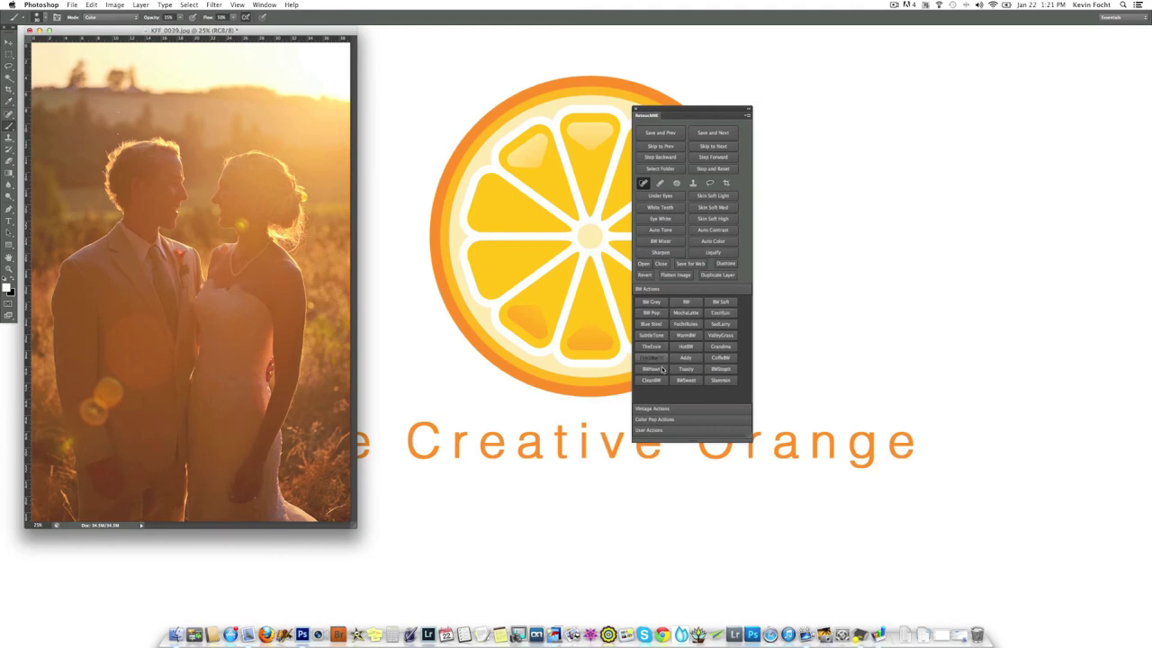
{"action": "left_click", "coordinate": [662, 408]}
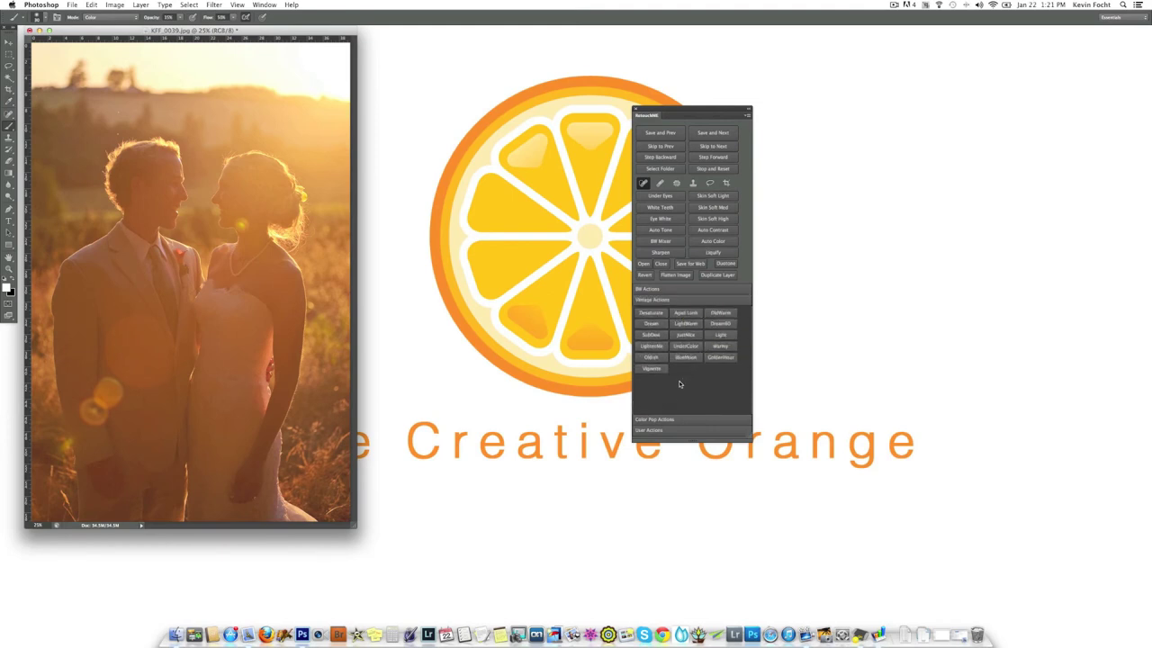
{"action": "left_click", "coordinate": [654, 325]}
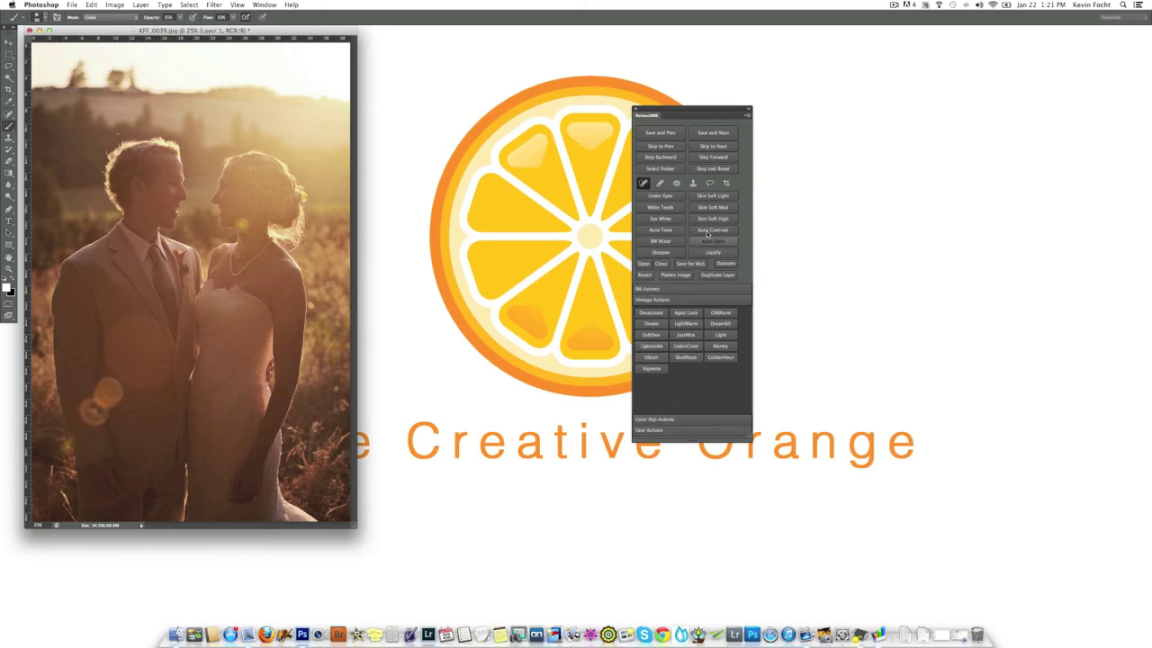
- Spot-heal a small blemish on the sunset couple photo and save it
{"action": "left_click", "coordinate": [644, 183]}
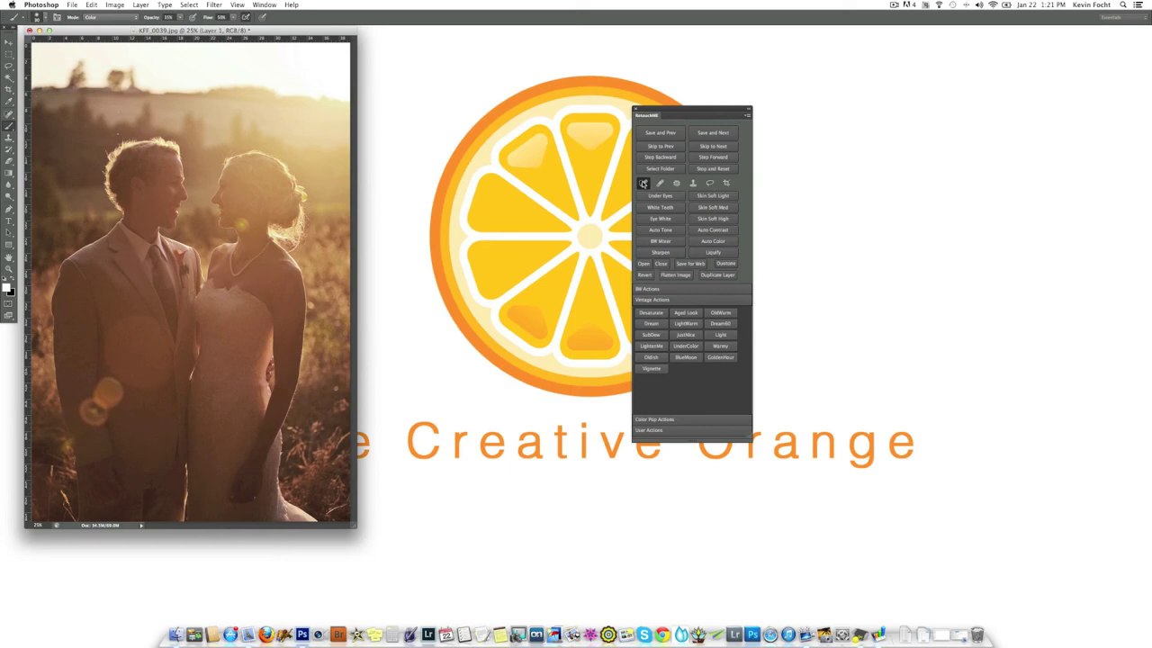
{"action": "left_click", "coordinate": [117, 134]}
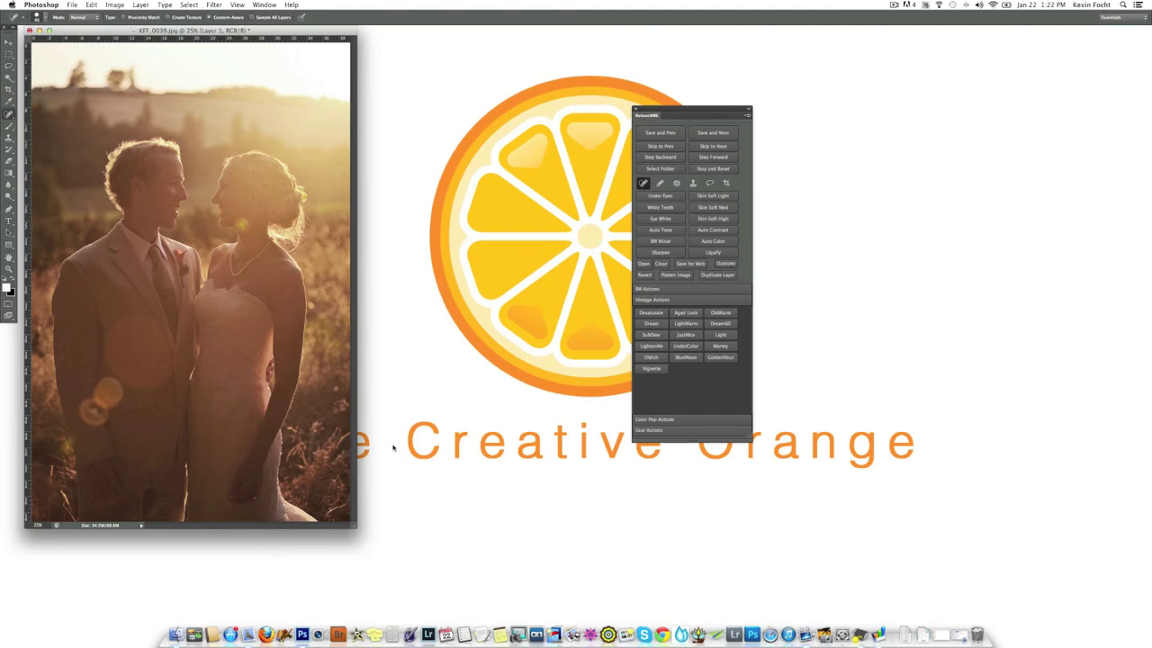
{"action": "left_click", "coordinate": [710, 135]}
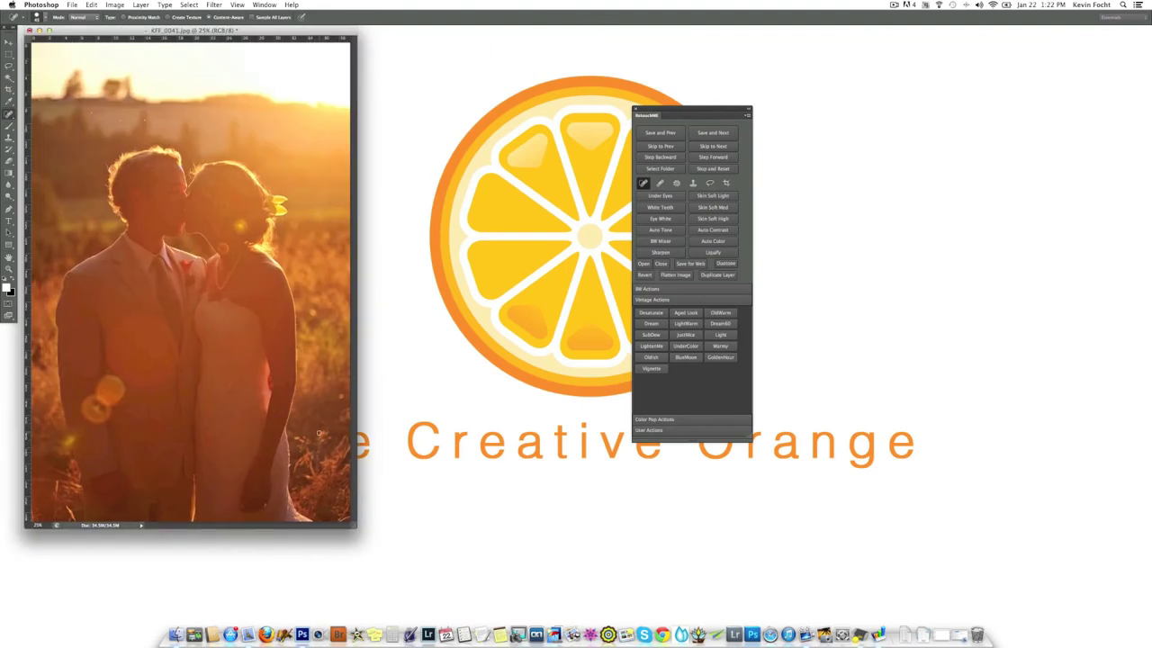
- Skip ahead and back to the kissing photo, then run Auto Tone and Auto Contrast
{"action": "left_click", "coordinate": [712, 148]}
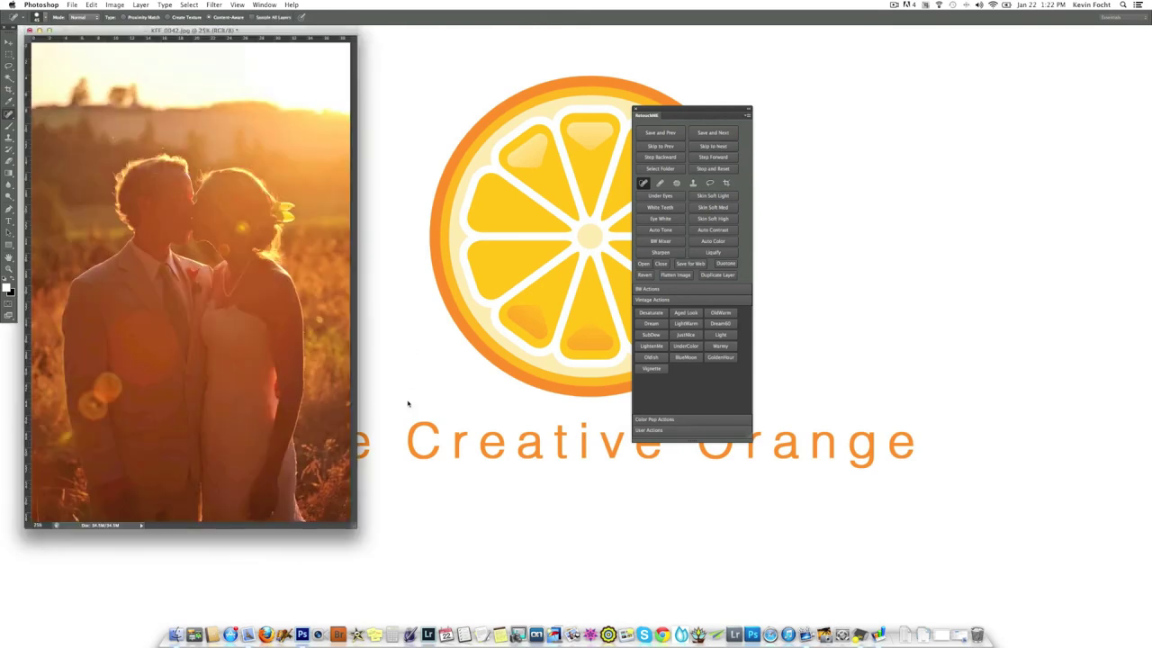
{"action": "left_click", "coordinate": [662, 147]}
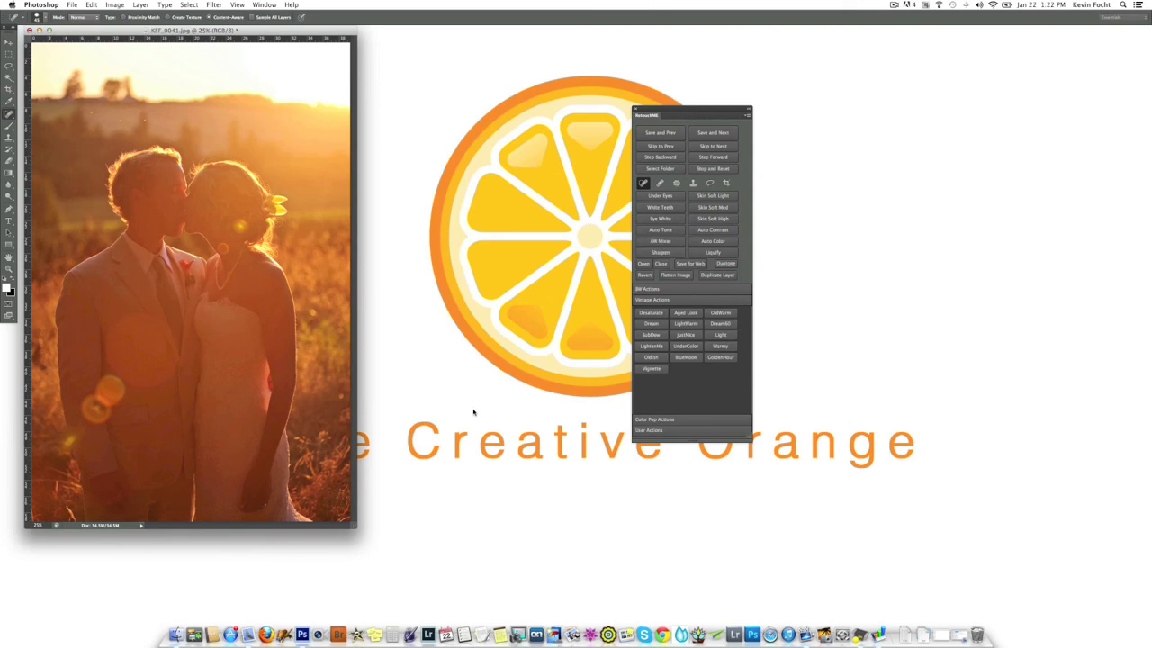
{"action": "left_click", "coordinate": [664, 232]}
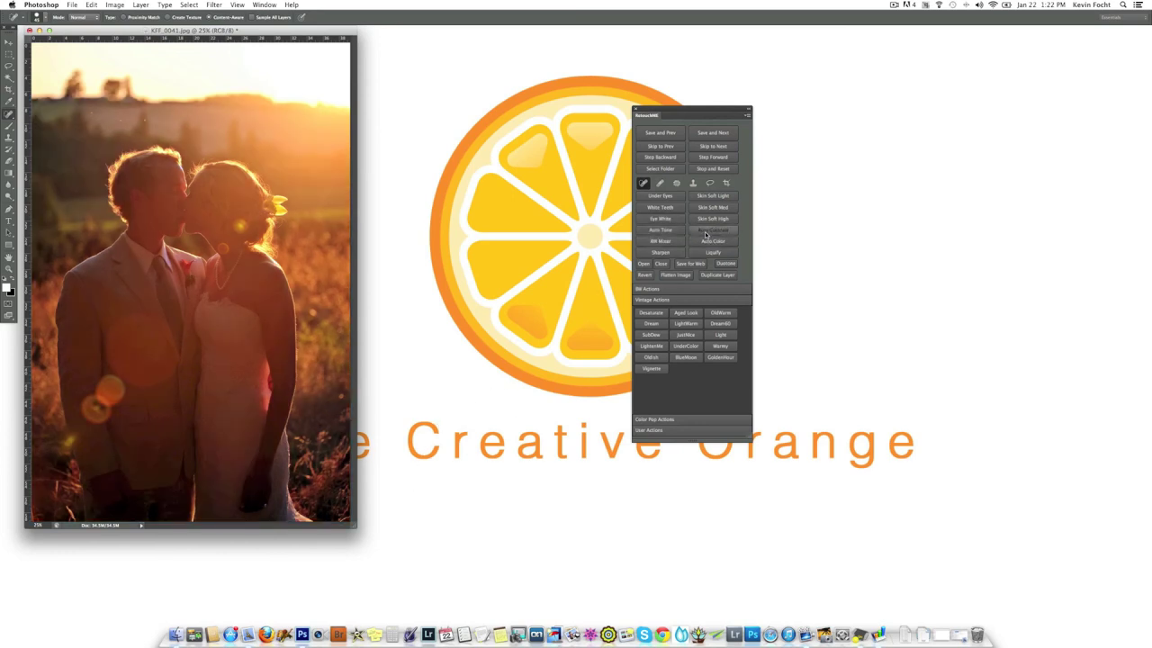
{"action": "left_click", "coordinate": [664, 252]}
- Sharpen the kissing photo and begin the BW Mixer black-and-white conversion
{"action": "left_click", "coordinate": [652, 313]}
{"action": "left_click", "coordinate": [654, 263]}
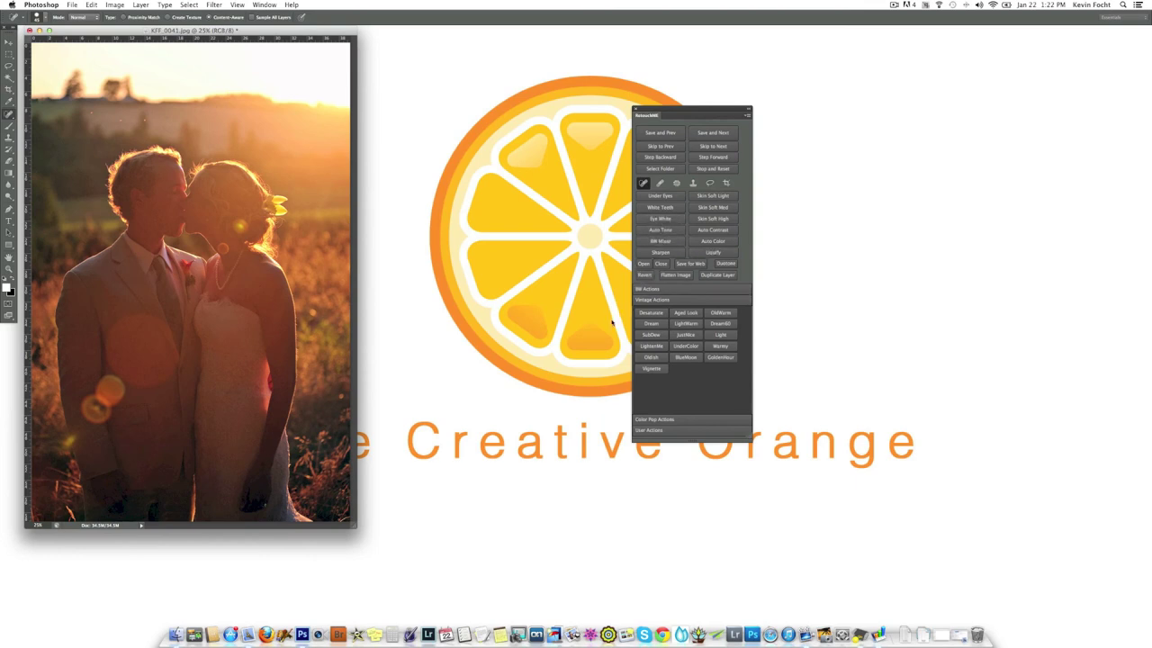
{"action": "left_click", "coordinate": [659, 253]}
{"action": "left_click", "coordinate": [665, 242]}
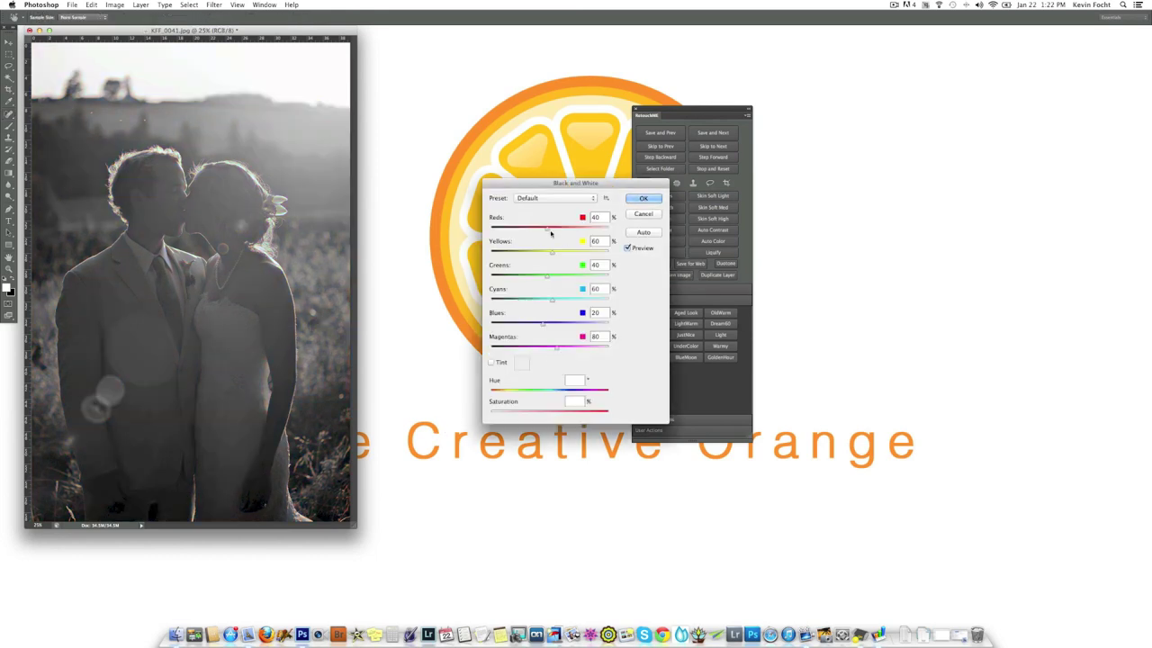
- Raise Reds to about 110% in the Black and White mix and apply it
{"action": "left_click_drag", "start_coordinate": [548, 229], "coordinate": [565, 230]}
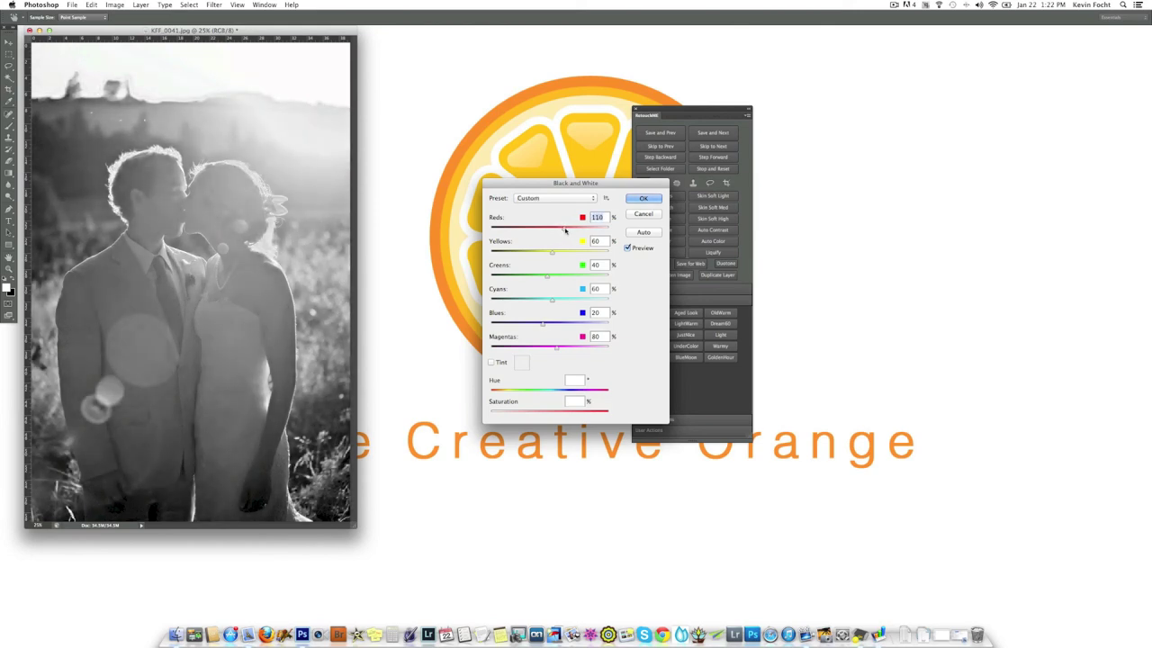
{"action": "left_click", "coordinate": [642, 199]}
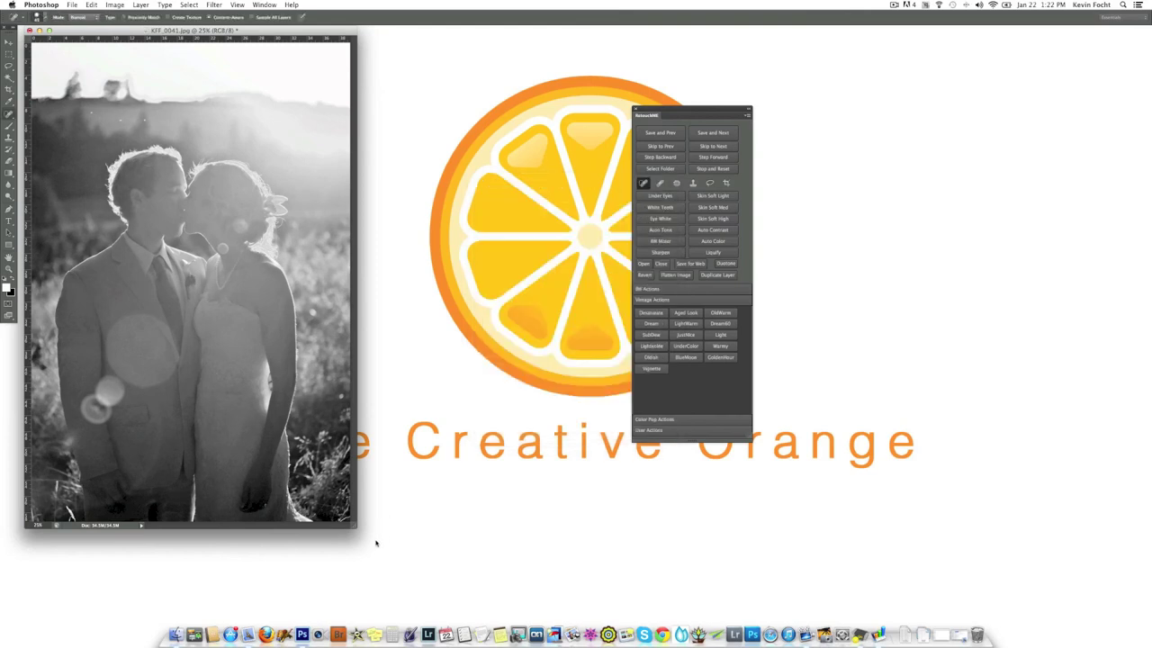